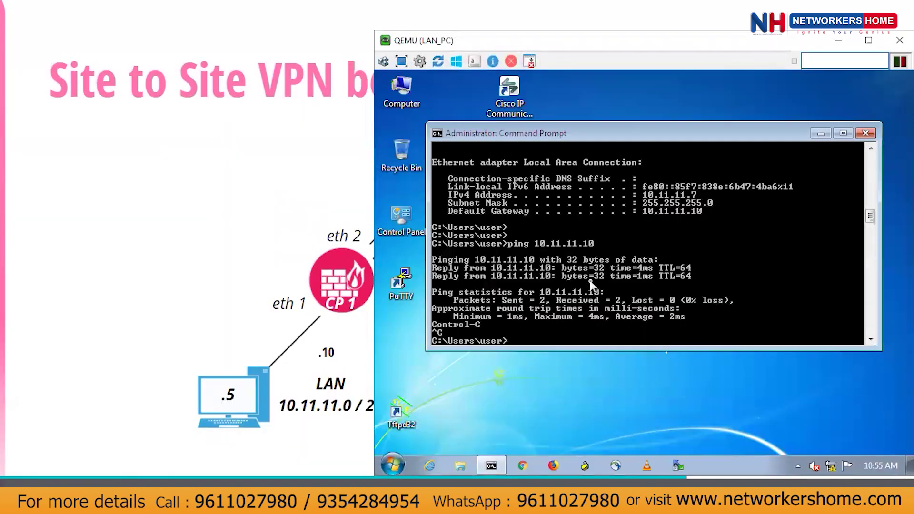
# Ping 10.11.11.10 from LAN_PC and 10.12.12.10 from LAN2_PC, both getting replies.
pyautogui.press('Up')
pyautogui.press('Return')
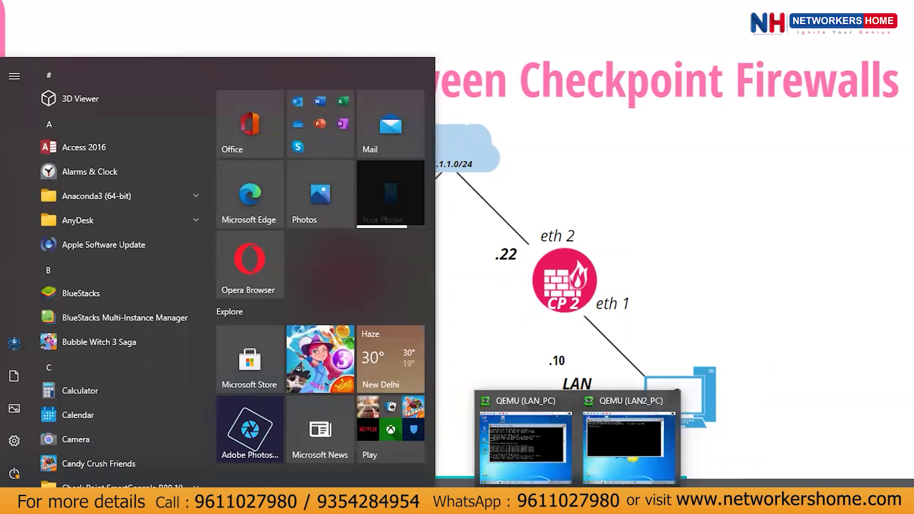
pyautogui.click(624, 453)
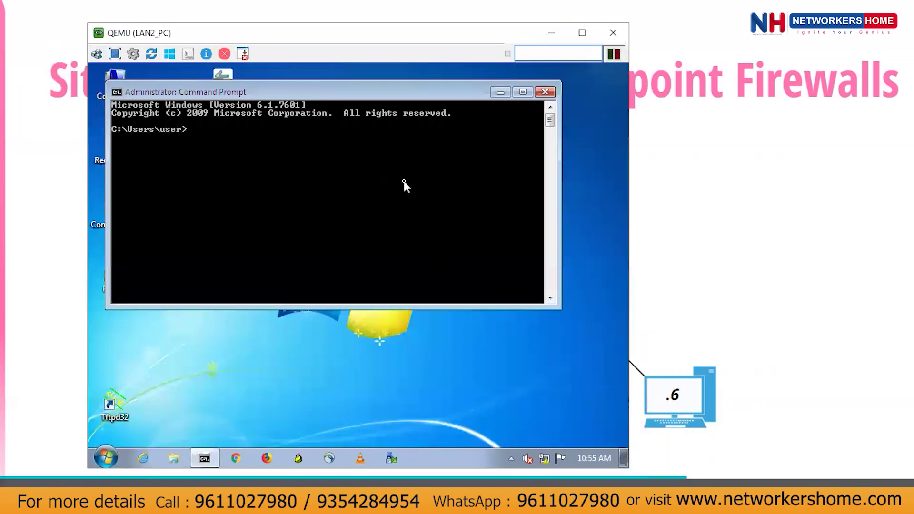
pyautogui.write('pi')
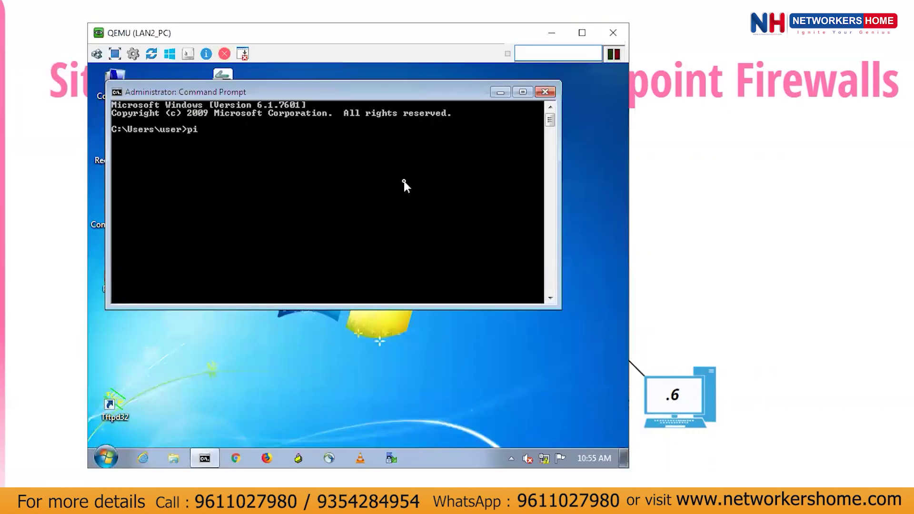
pyautogui.write('ng 10.12.12.10')
pyautogui.press('Return')
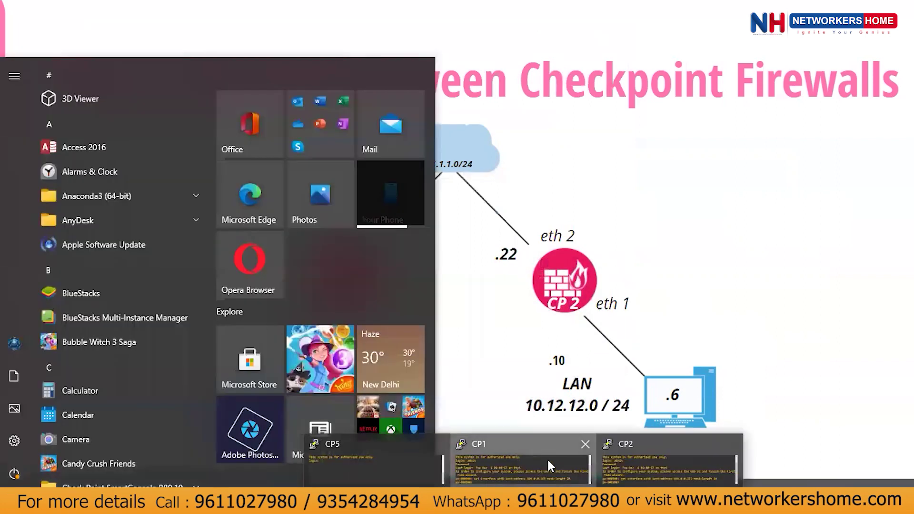
# Log in to the CP1 console with the admin credentials and ping CP2 at 1.1.1.22.
pyautogui.click(548, 462)
pyautogui.write('admin')
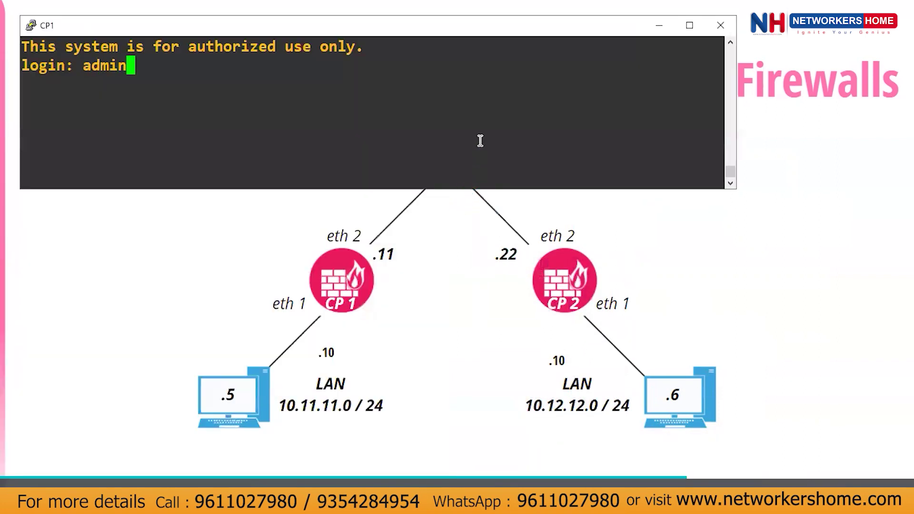
pyautogui.press('Return')
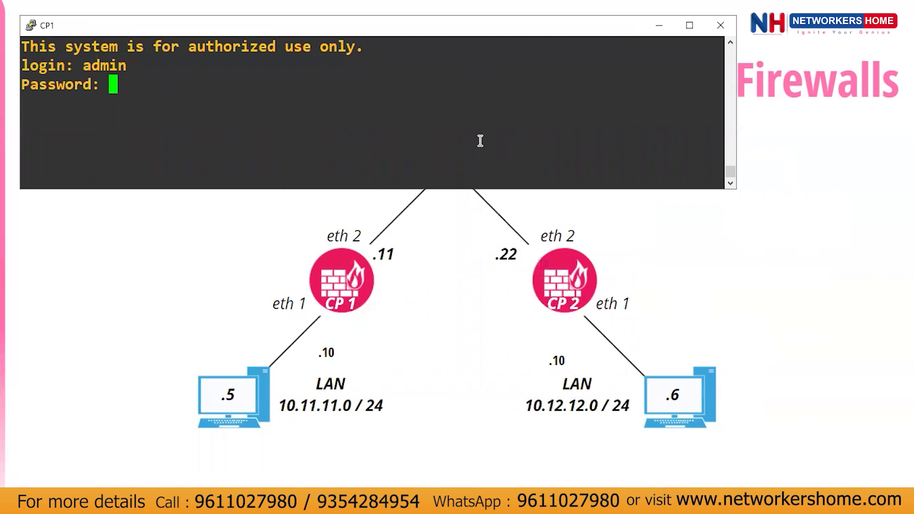
pyautogui.press('Return')
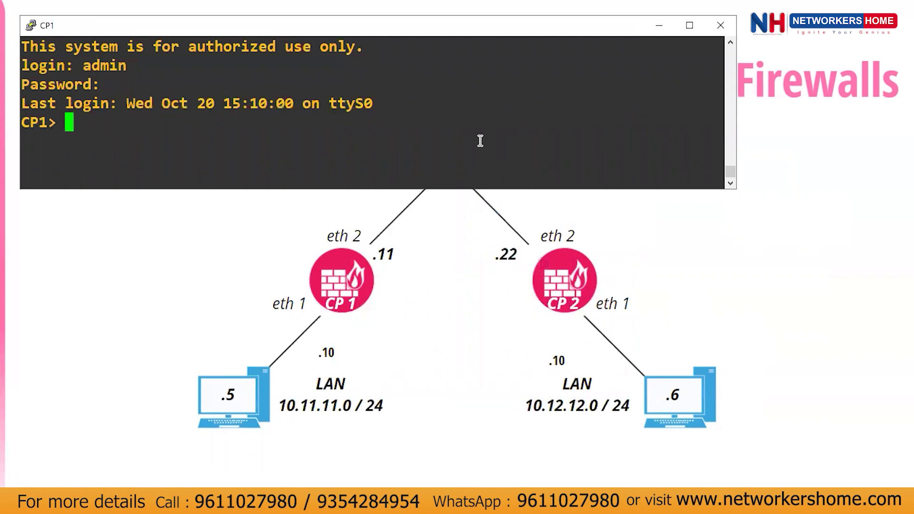
pyautogui.write('ping ')
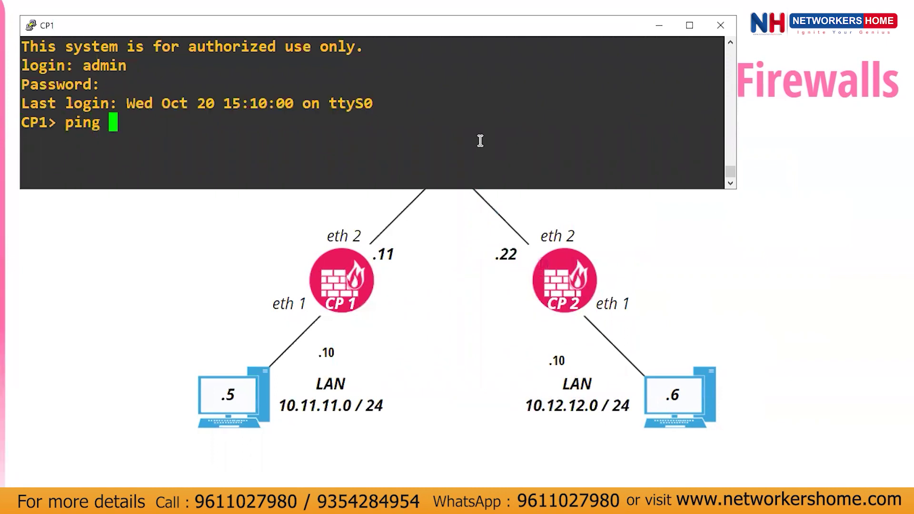
pyautogui.write('1.1.1')
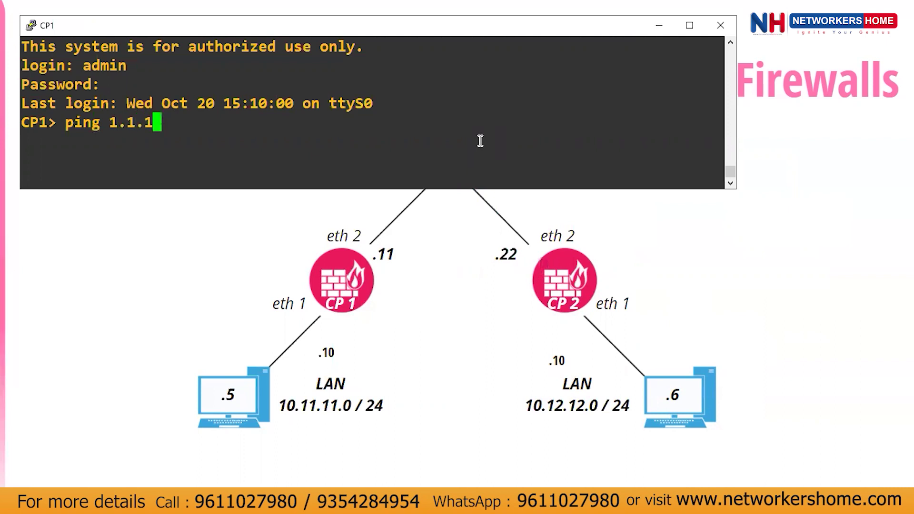
pyautogui.write('.')
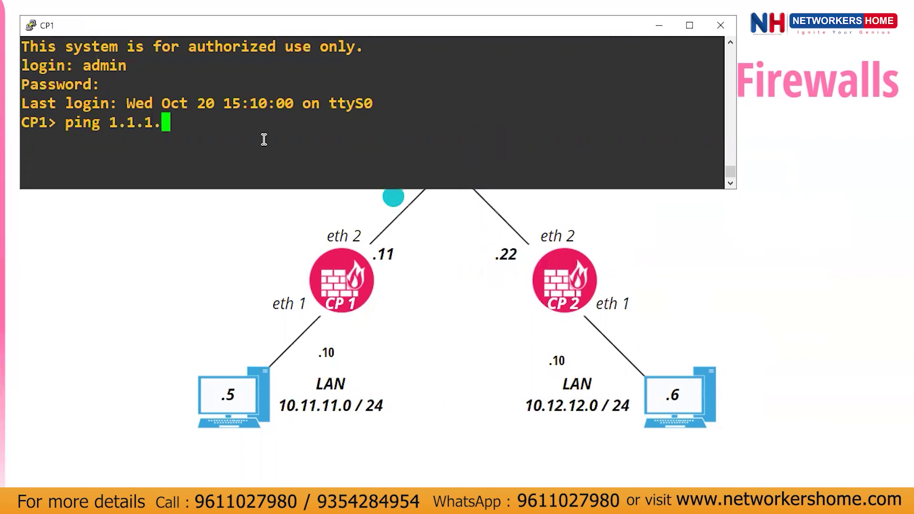
pyautogui.write('22')
pyautogui.press('Return')
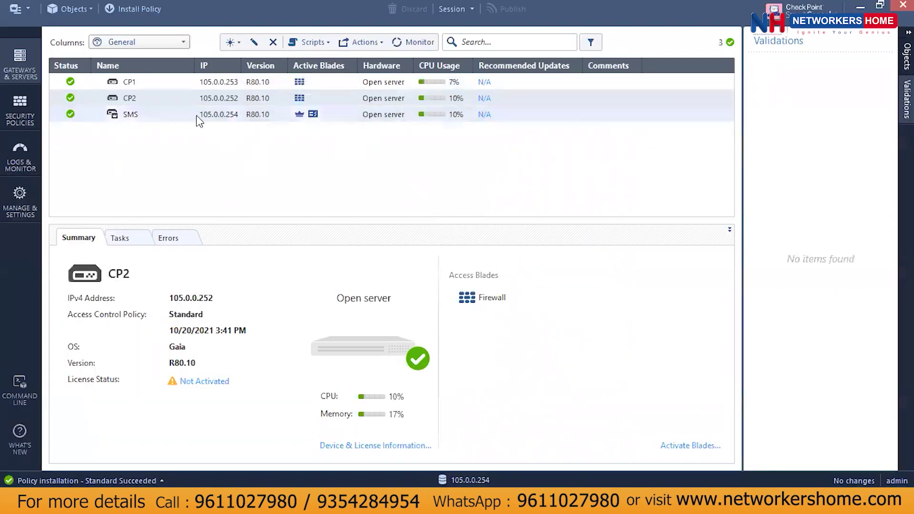
# Enable the IPSec VPN blade in the CP1 gateway's properties.
pyautogui.click(155, 88)
pyautogui.click(154, 94)
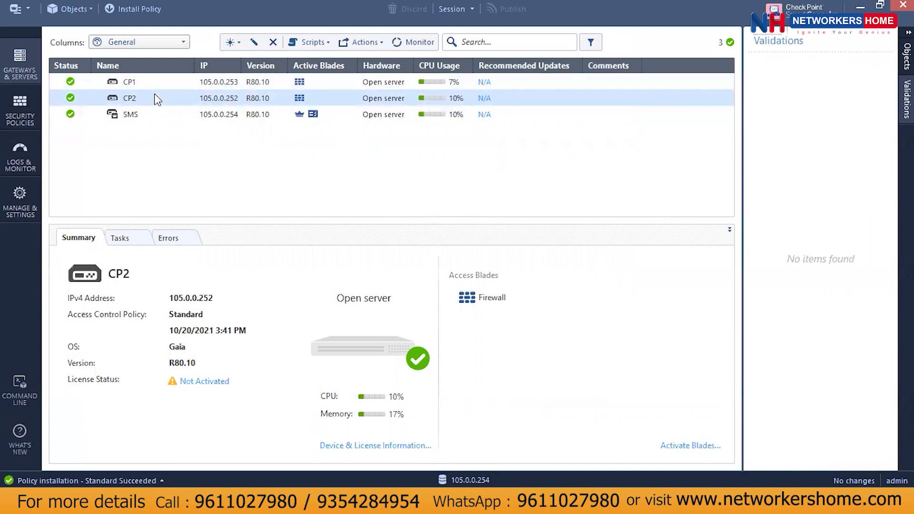
pyautogui.click(155, 88)
pyautogui.rightClick(154, 83)
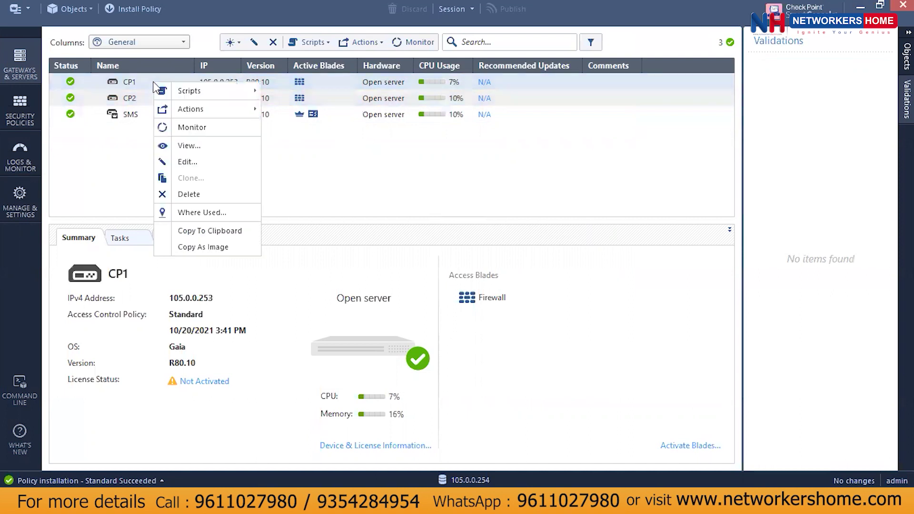
pyautogui.click(206, 158)
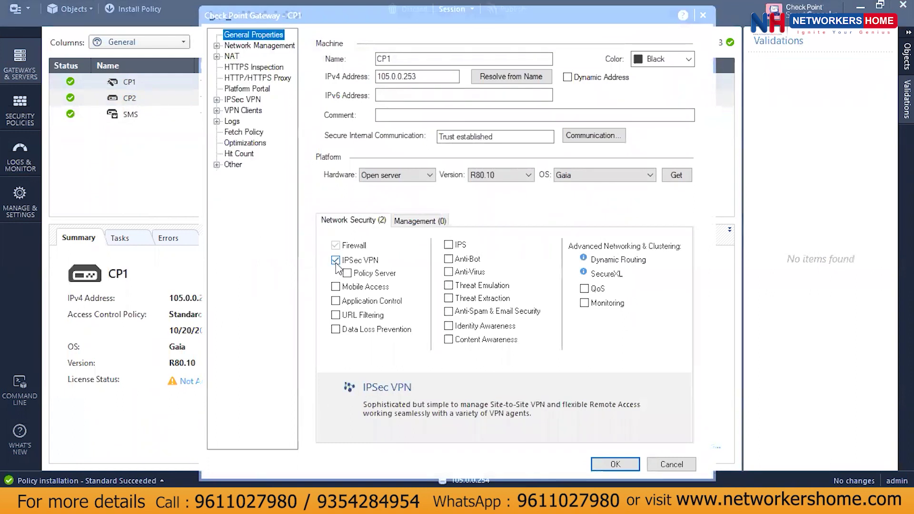
pyautogui.click(616, 465)
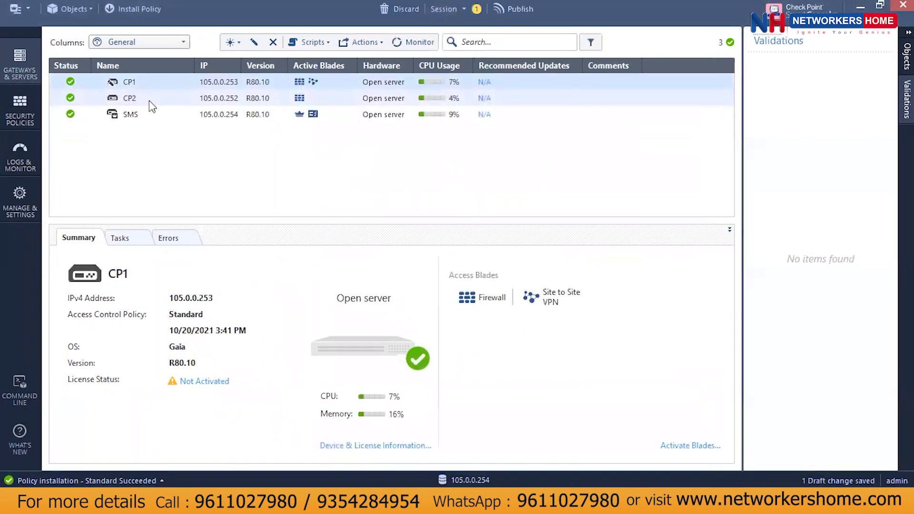
# Enable the IPSec VPN blade in the CP2 gateway's properties as well.
pyautogui.rightClick(149, 101)
pyautogui.click(179, 182)
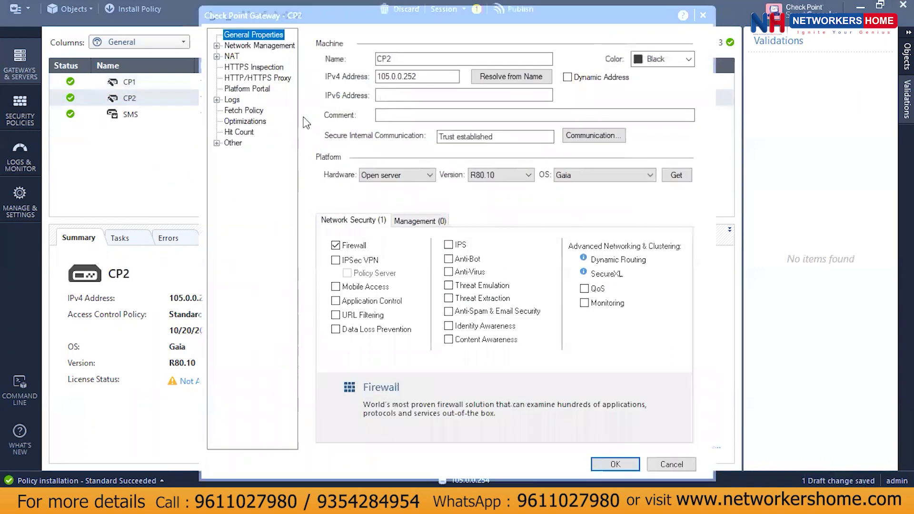
pyautogui.click(361, 260)
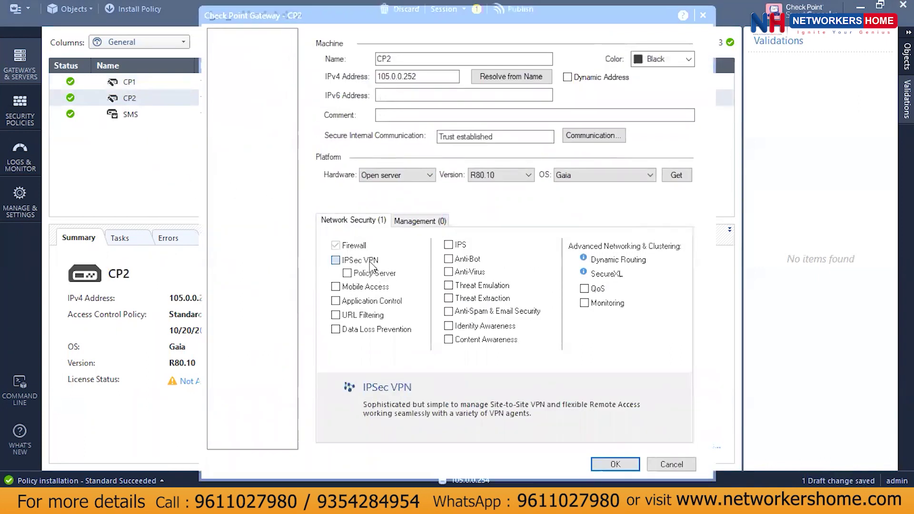
pyautogui.click(617, 466)
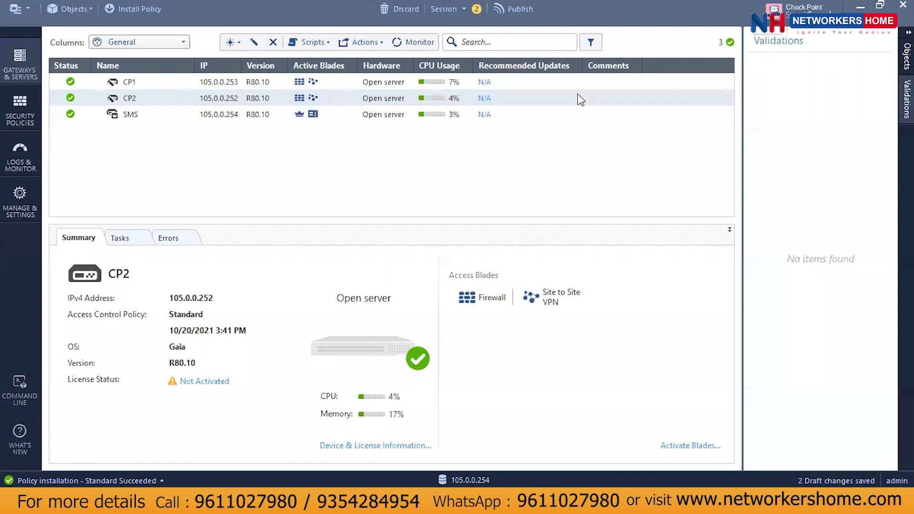
pyautogui.click(31, 116)
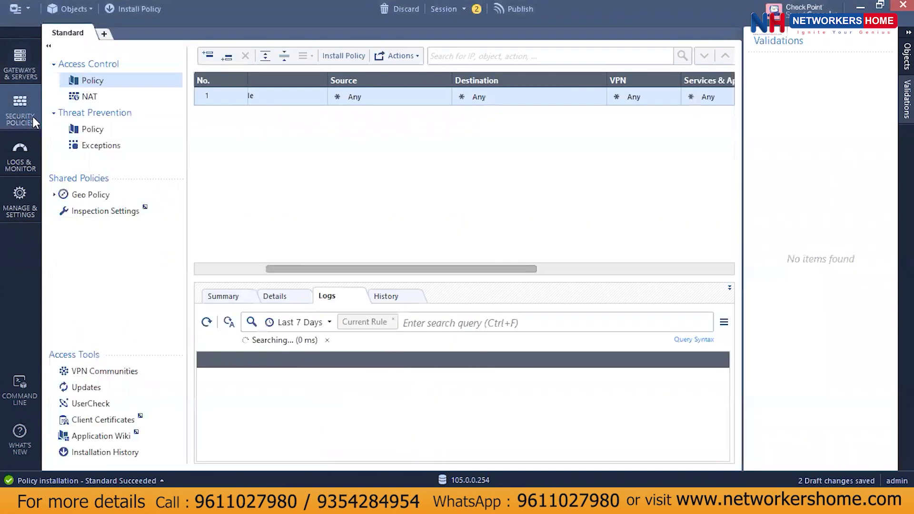
# Start a new meshed VPN community named SITE_TO_SITE.
pyautogui.click(120, 376)
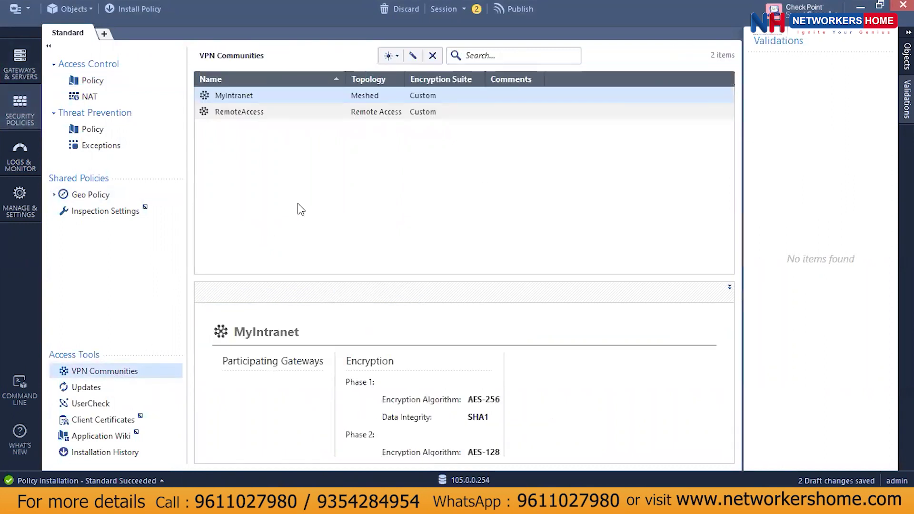
pyautogui.click(393, 57)
pyautogui.click(414, 87)
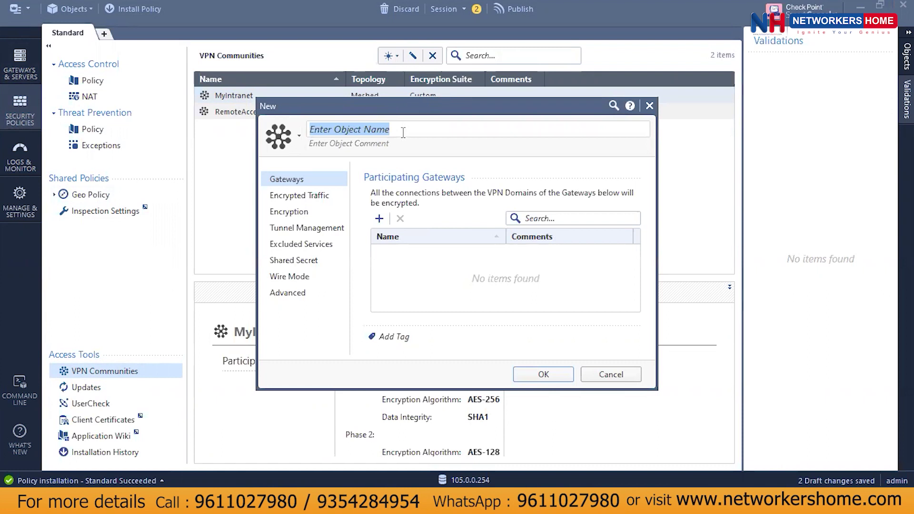
pyautogui.write('SITE')
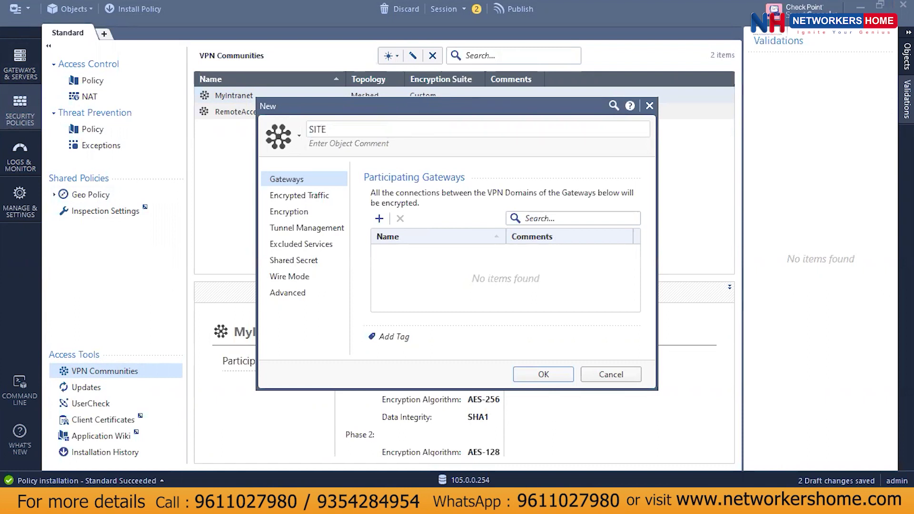
pyautogui.write('_TO_SITE')
# Add CP1 and CP2 as participants, set the IKEv1 custom AES/SHA1 encryption, and save.
pyautogui.click(379, 219)
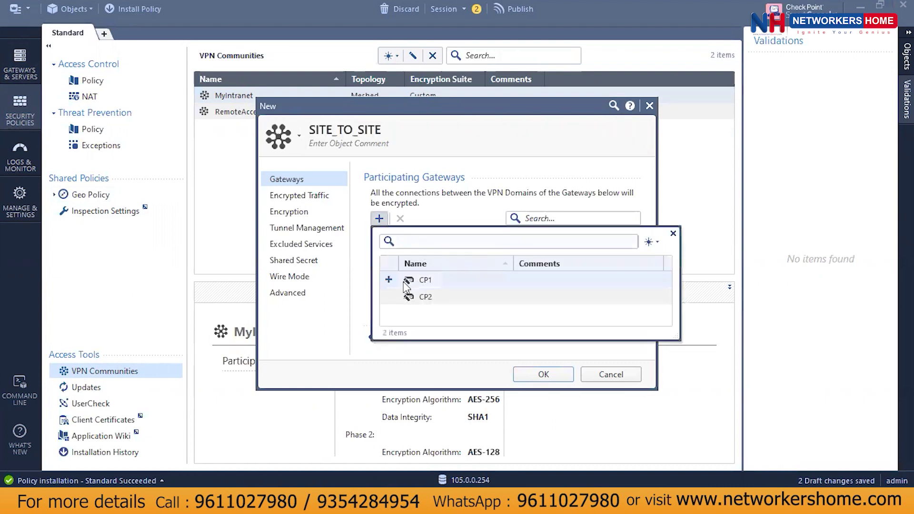
pyautogui.click(389, 280)
pyautogui.click(389, 296)
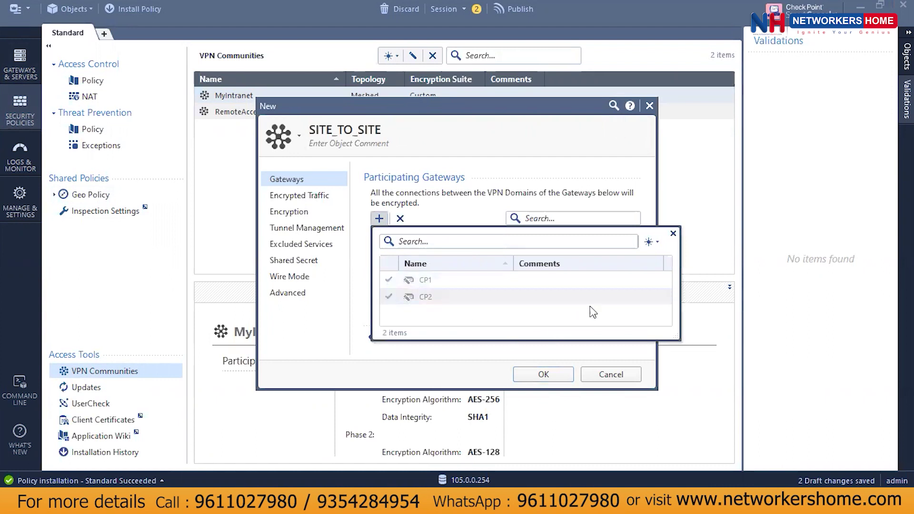
pyautogui.click(450, 356)
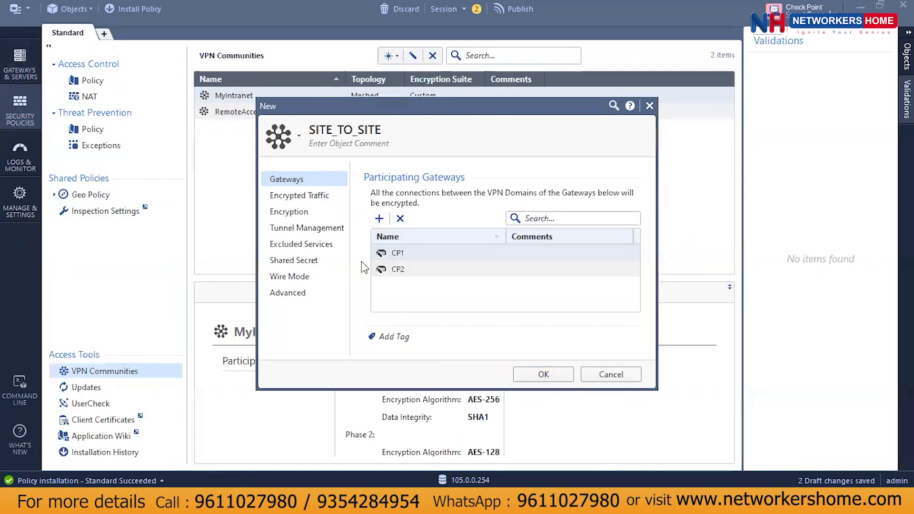
pyautogui.click(306, 212)
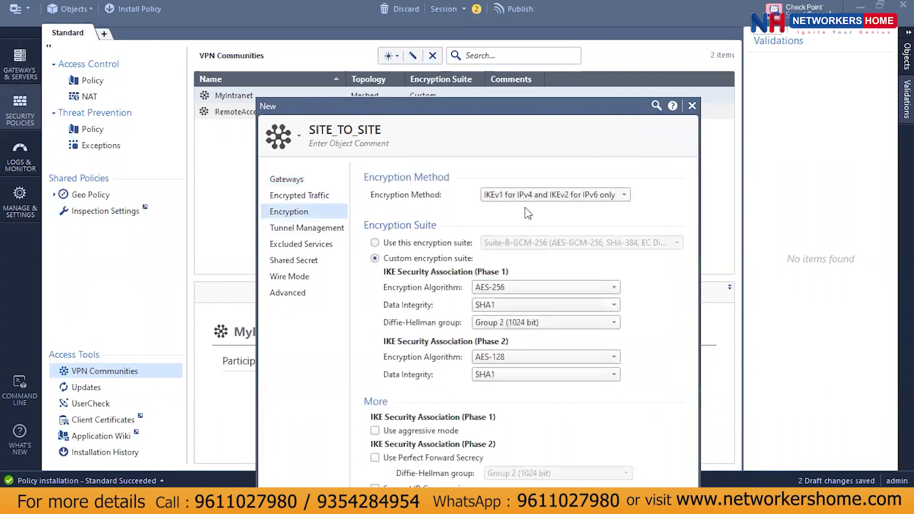
pyautogui.click(528, 195)
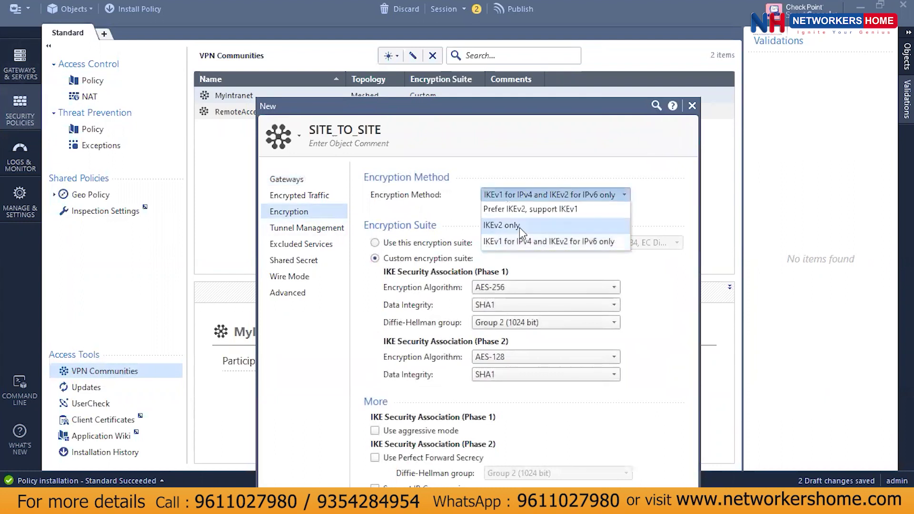
pyautogui.click(509, 242)
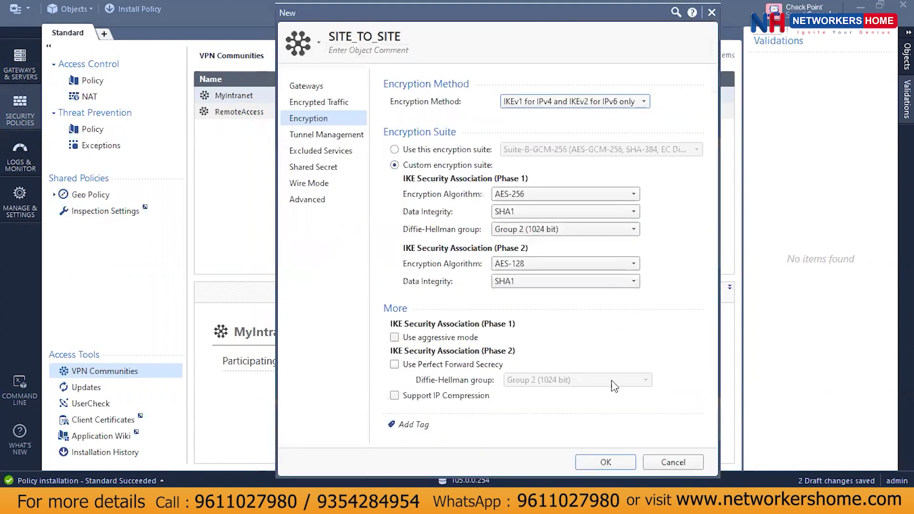
pyautogui.click(606, 463)
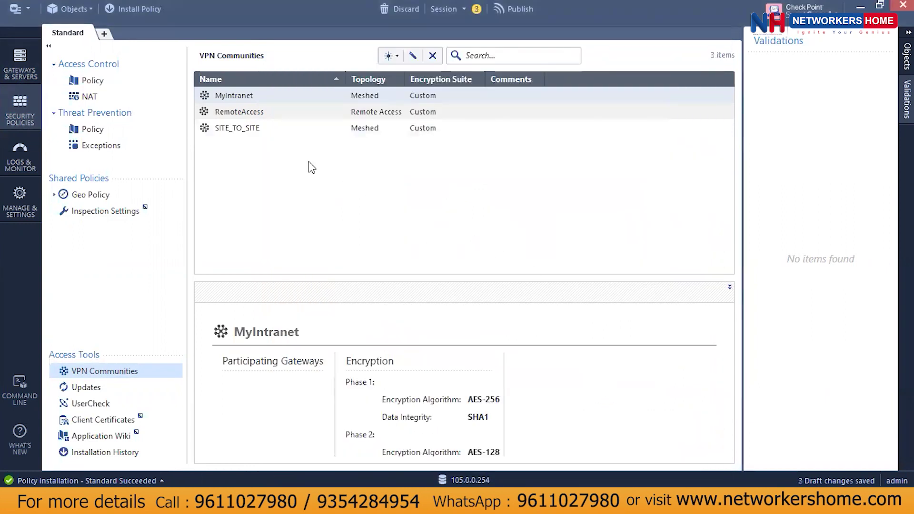
# Open CP1's gateway properties and review its IPSec VPN link selection settings.
pyautogui.click(270, 132)
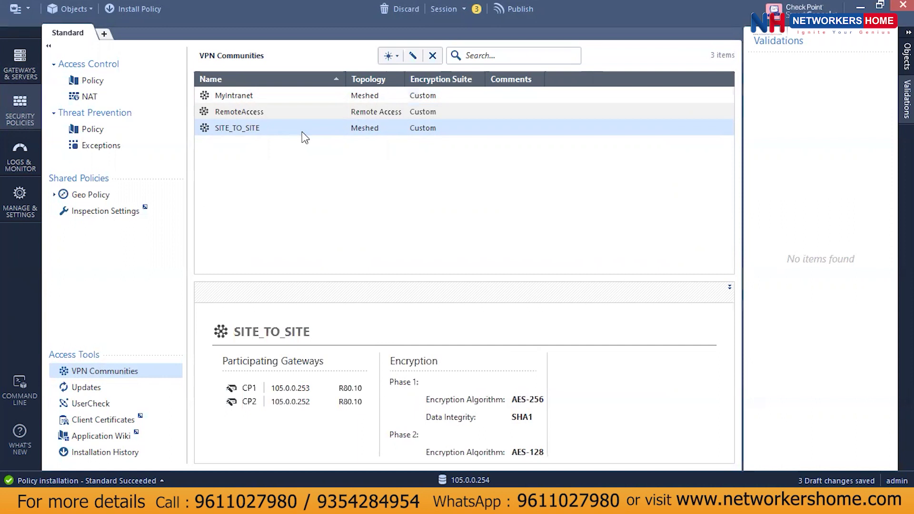
pyautogui.click(16, 72)
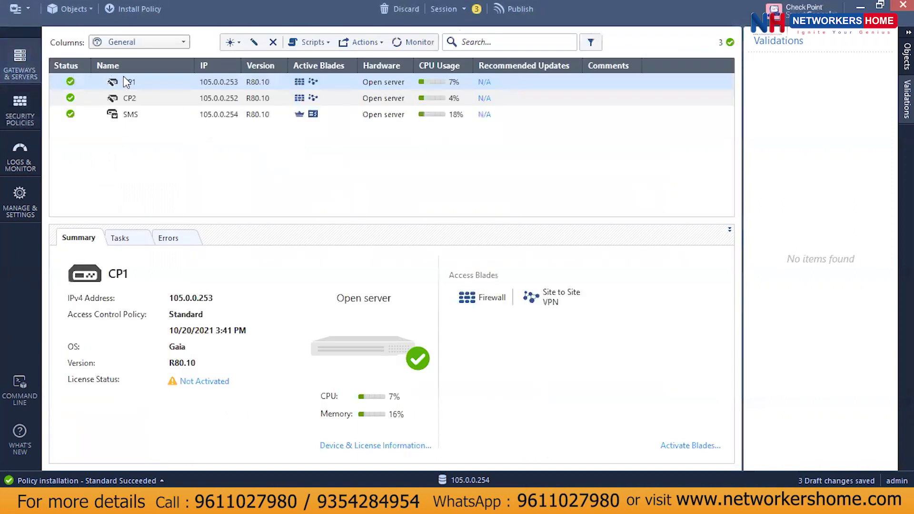
pyautogui.rightClick(128, 81)
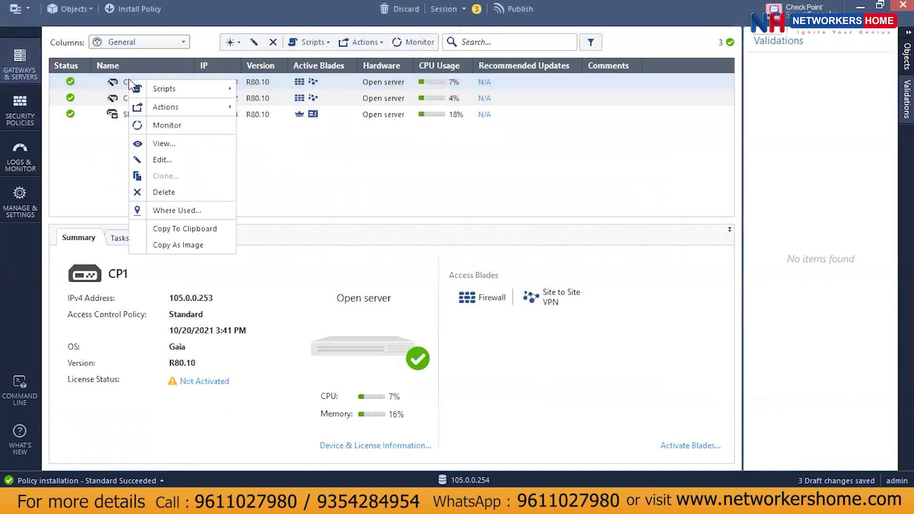
pyautogui.click(185, 159)
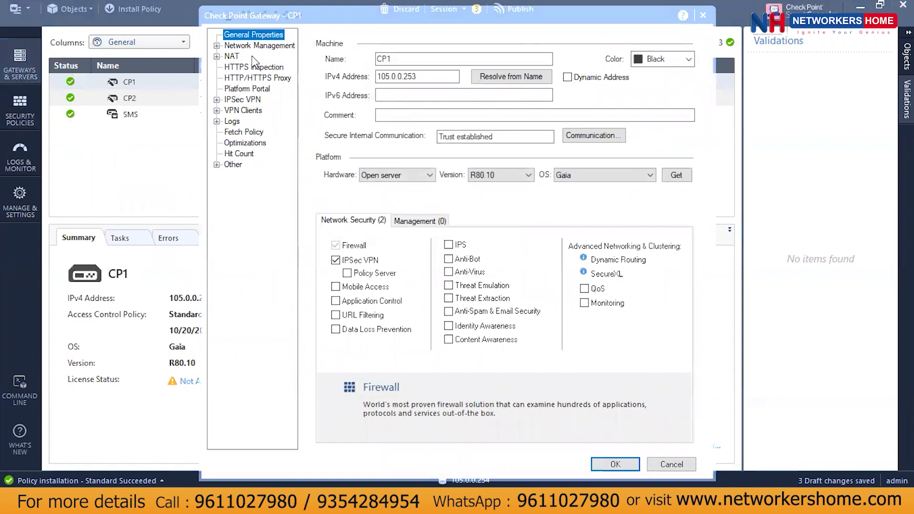
pyautogui.click(241, 100)
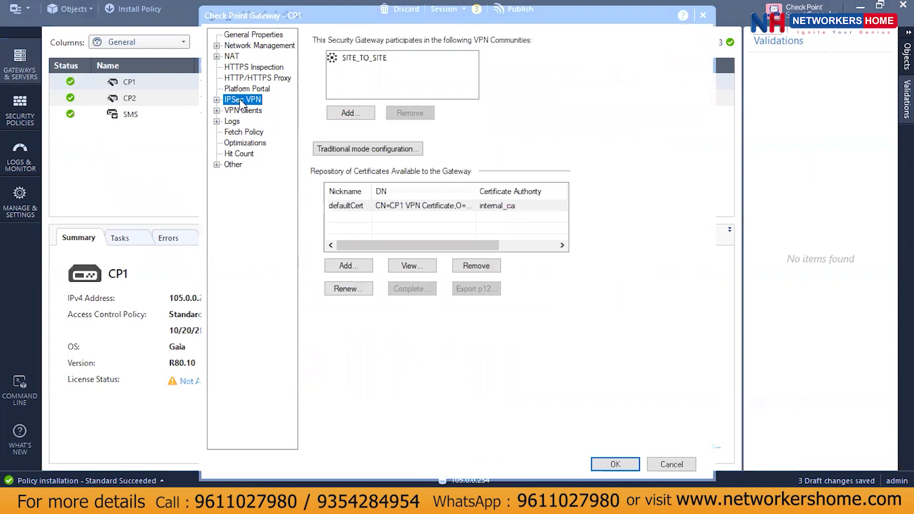
pyautogui.click(217, 100)
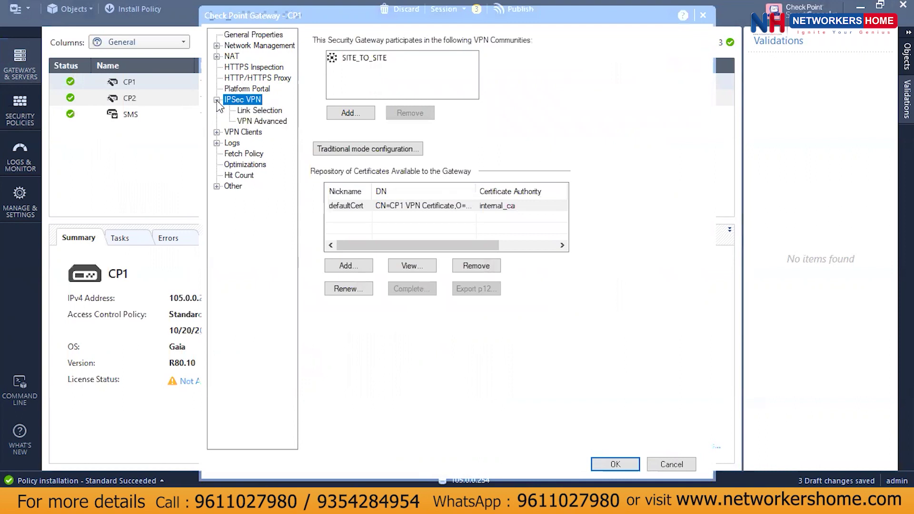
pyautogui.click(254, 113)
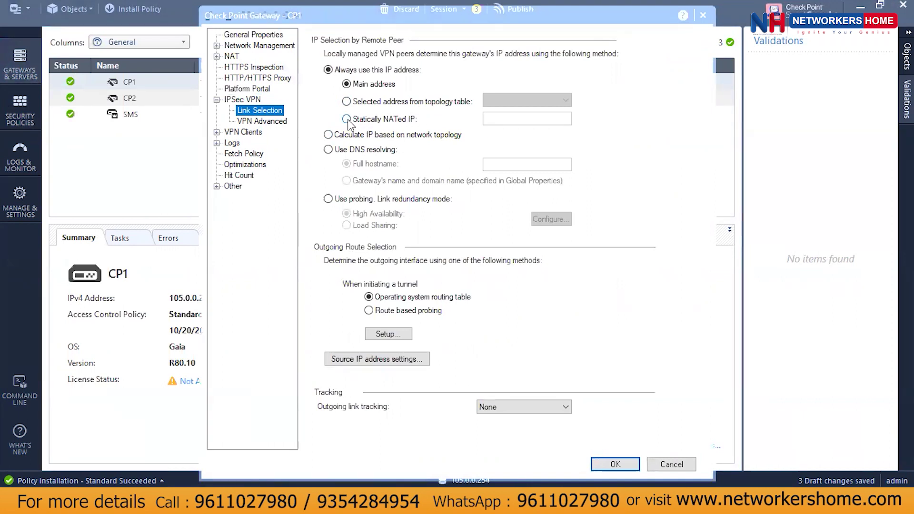
# Switch CP1's VPN domain to Manually defined and start creating a new object for it.
pyautogui.click(217, 46)
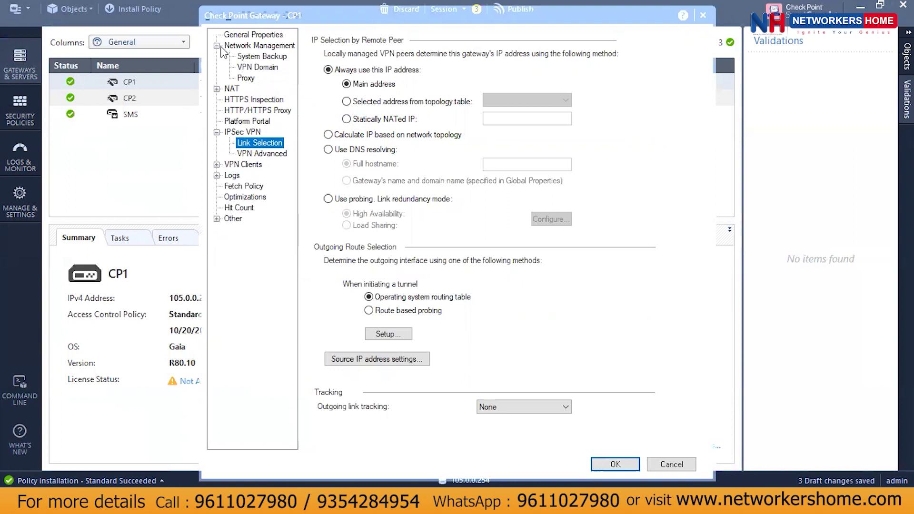
pyautogui.click(262, 72)
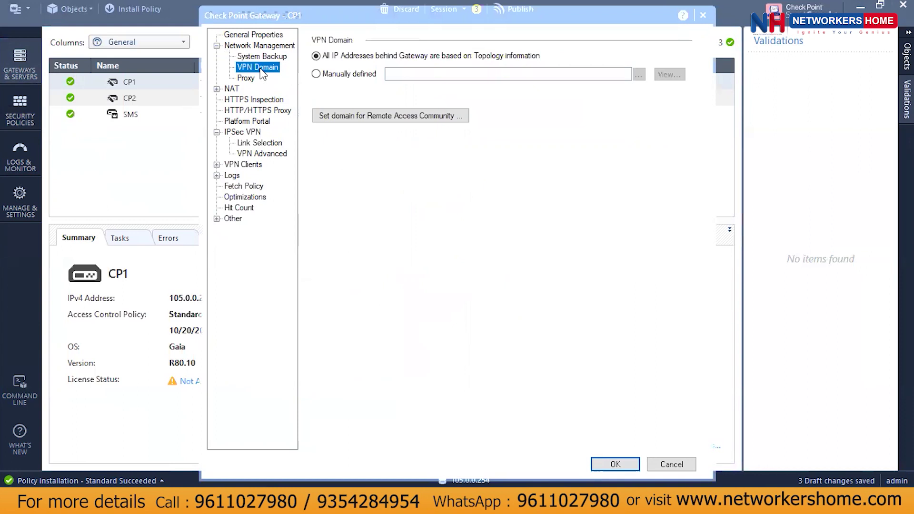
pyautogui.click(333, 73)
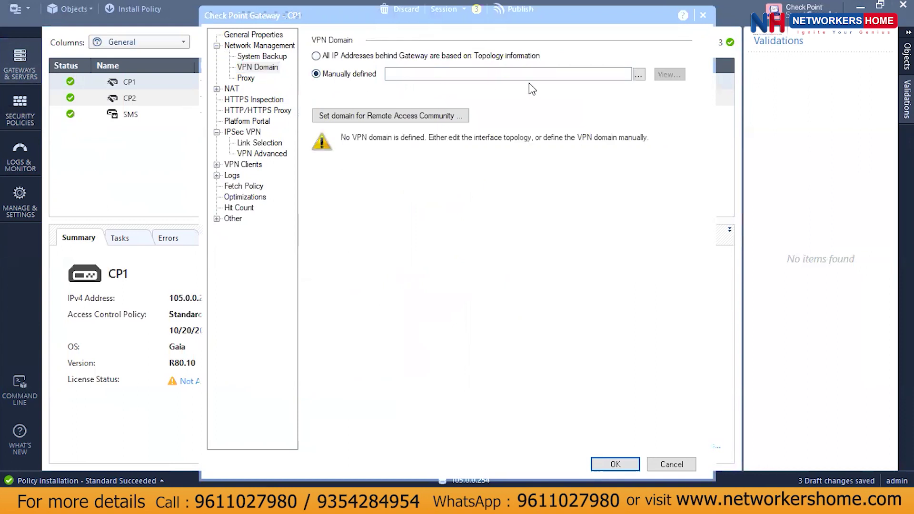
pyautogui.click(639, 74)
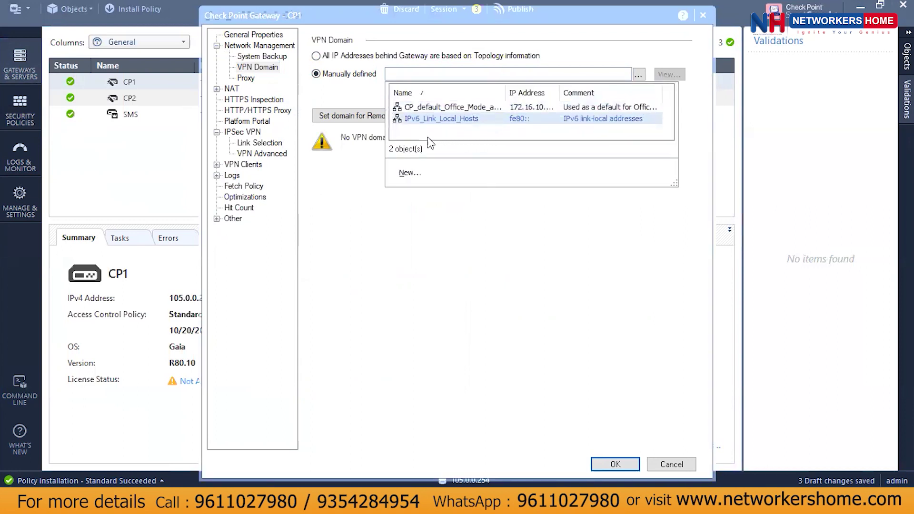
pyautogui.click(408, 174)
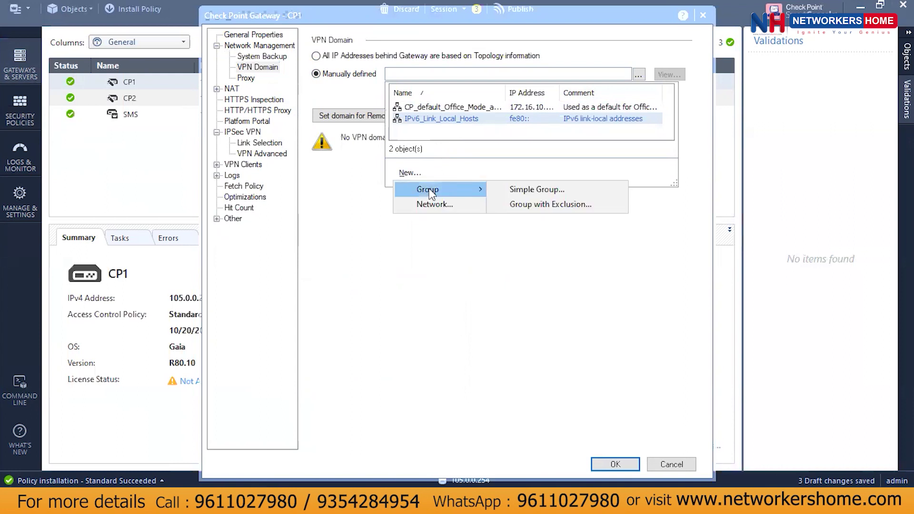
# Create and save network CP1_LAN with address 10.11.11.0 and mask 255.255.255.0.
pyautogui.click(433, 204)
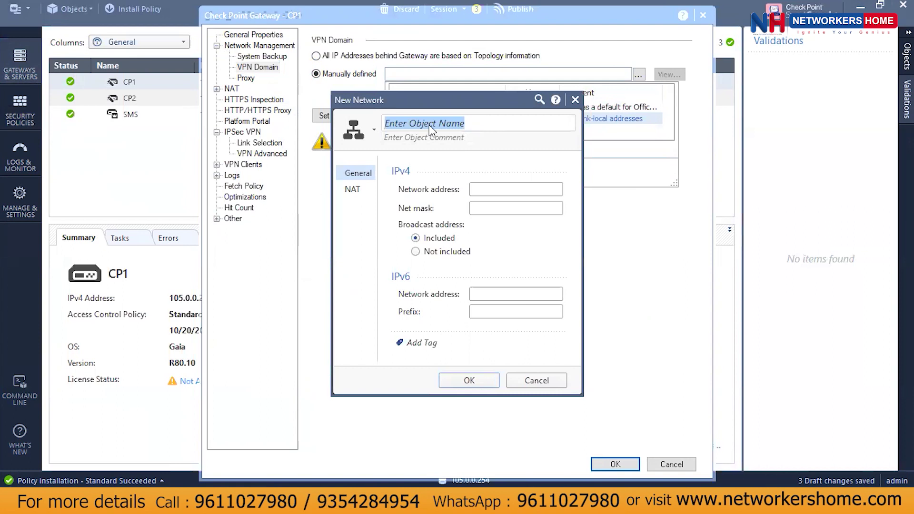
pyautogui.write('LAN')
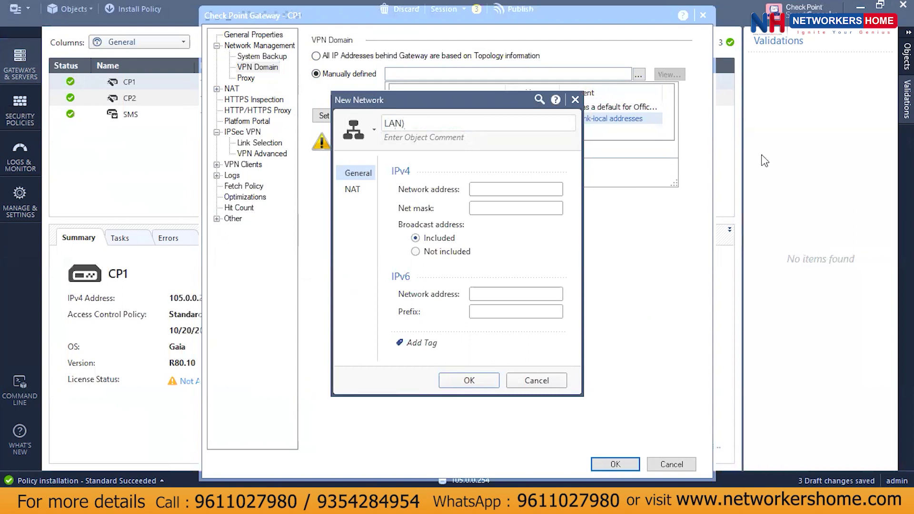
pyautogui.write('_')
pyautogui.press('BackSpace')
pyautogui.press('BackSpace')
pyautogui.press('BackSpace')
pyautogui.press('BackSpace')
pyautogui.write('CP1_LAN')
pyautogui.click(483, 190)
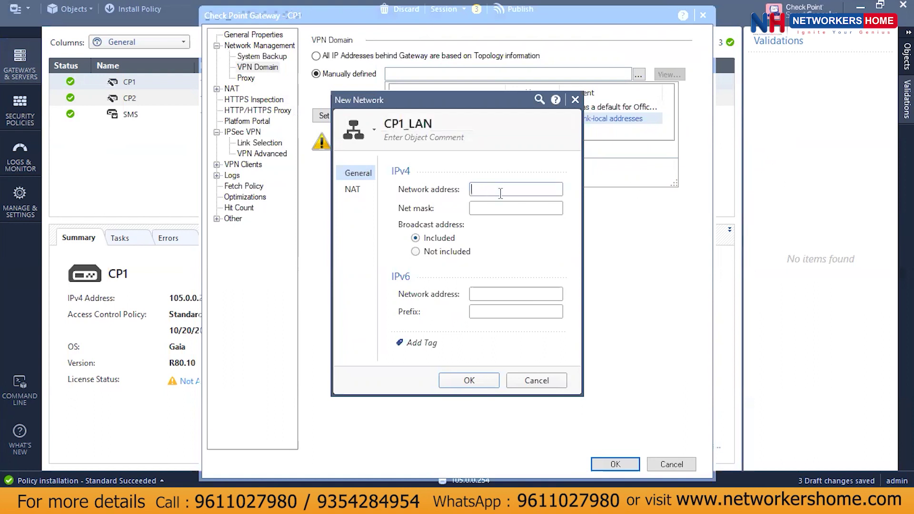
pyautogui.write('10.11.11.0')
pyautogui.press('Tab')
pyautogui.write('255.265')
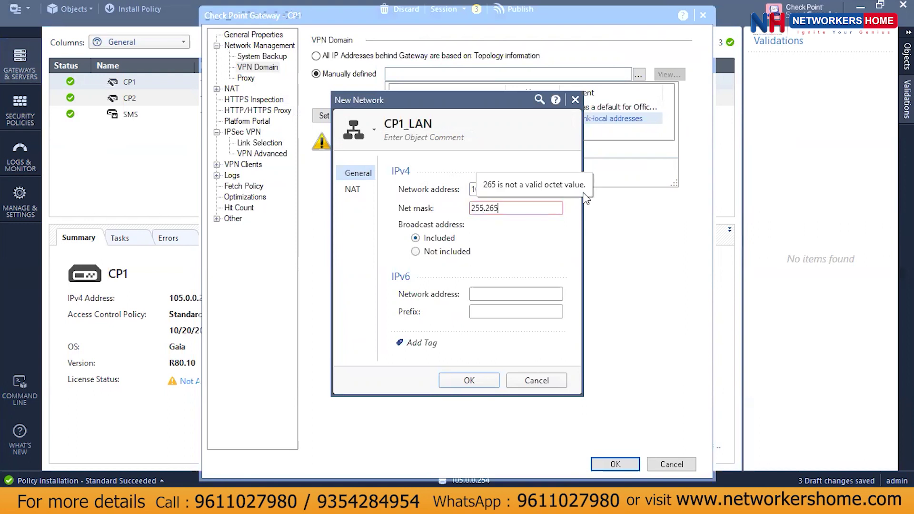
pyautogui.press('BackSpace')
pyautogui.press('BackSpace')
pyautogui.write('55')
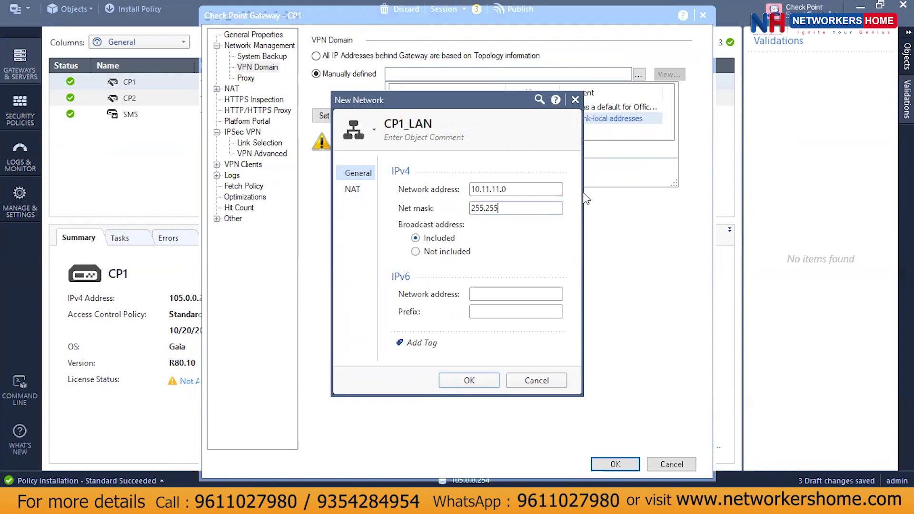
pyautogui.write('.255.0')
pyautogui.click(466, 380)
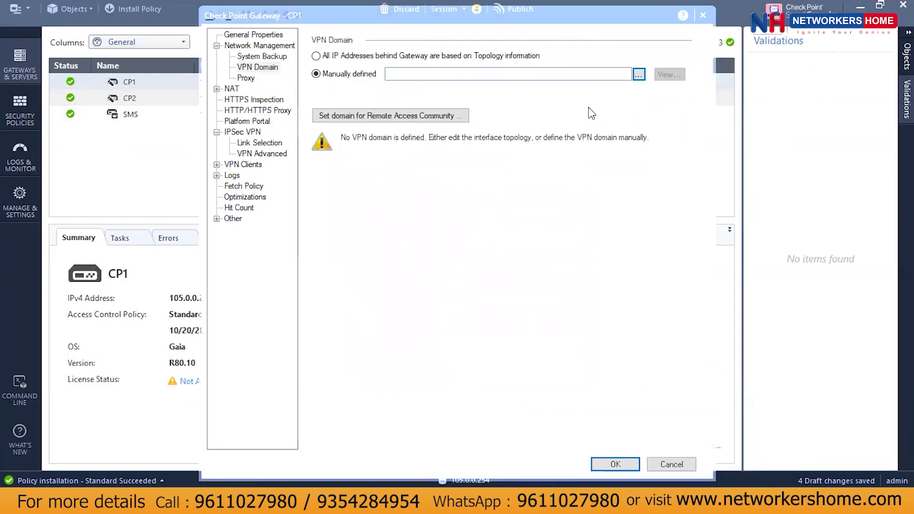
# Select CP1_LAN from the object list as CP1's VPN domain.
pyautogui.click(580, 74)
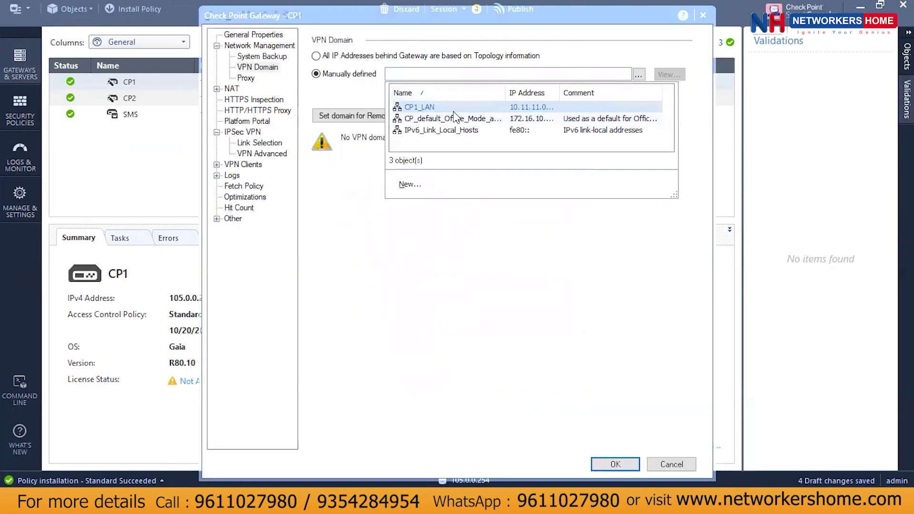
pyautogui.click(427, 108)
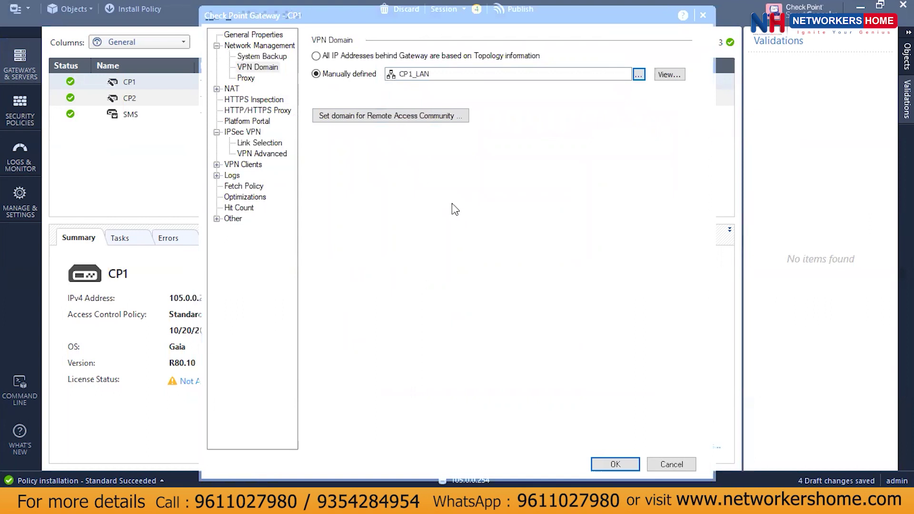
# Set CP1's link selection to topology address 1.1.1.11 and save without anti-spoofing.
pyautogui.click(260, 144)
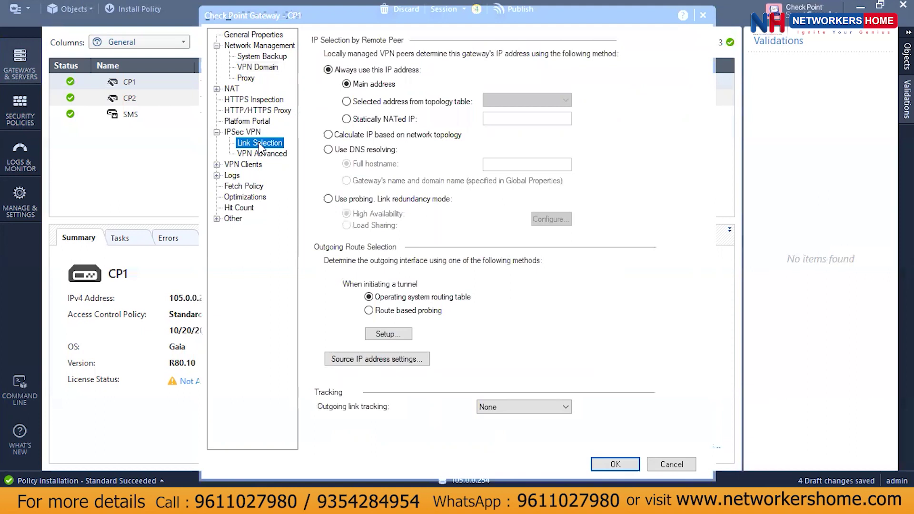
pyautogui.click(399, 105)
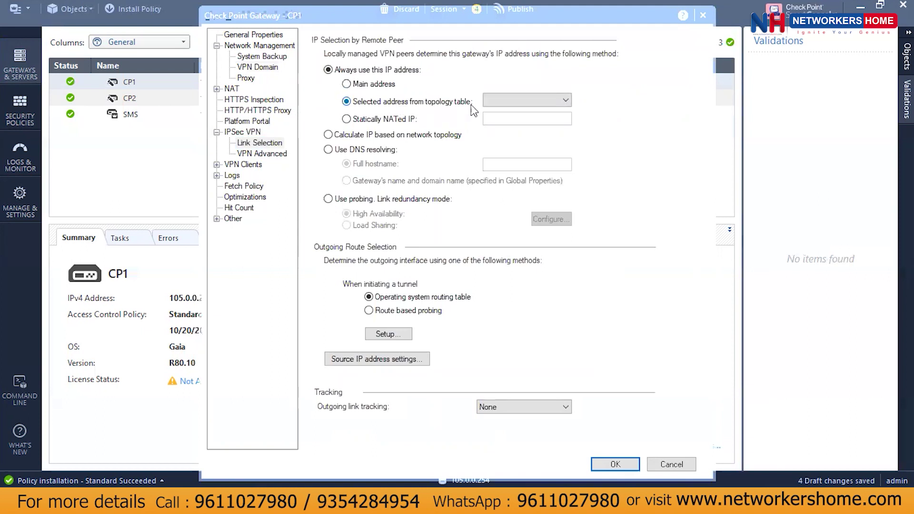
pyautogui.click(514, 102)
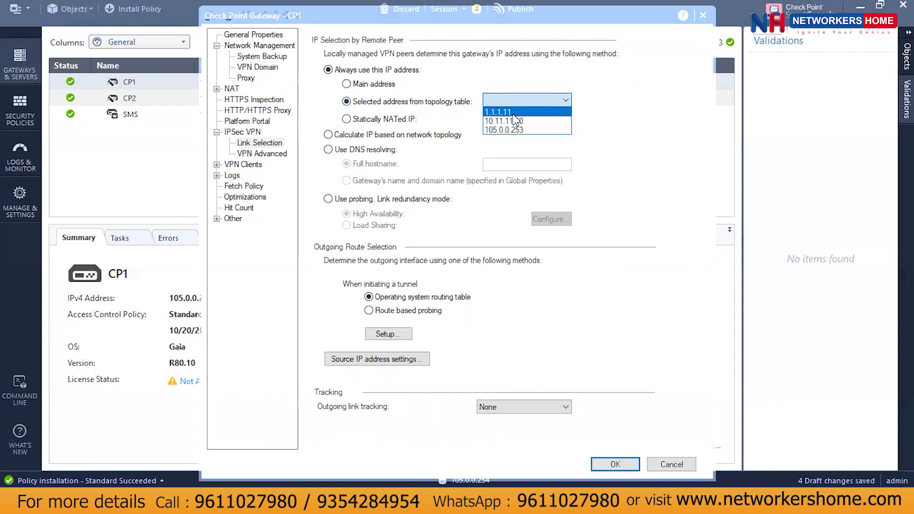
pyautogui.click(514, 113)
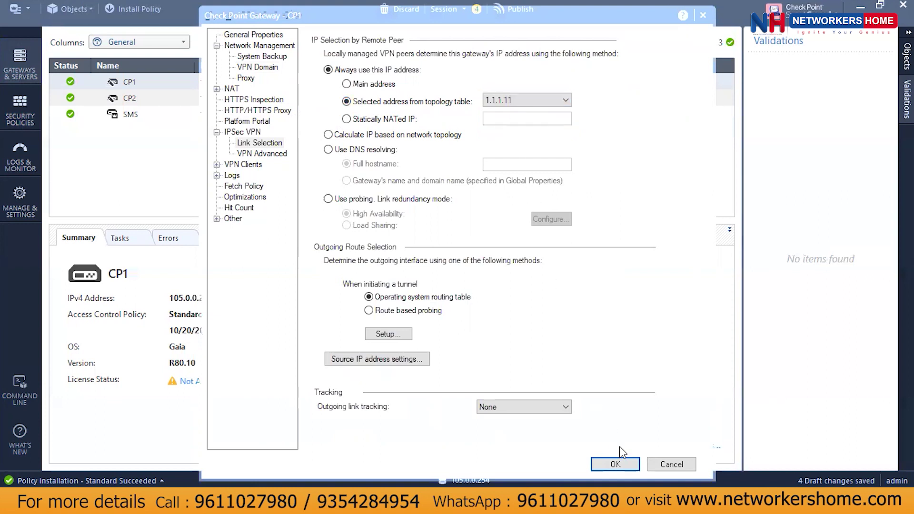
pyautogui.click(615, 465)
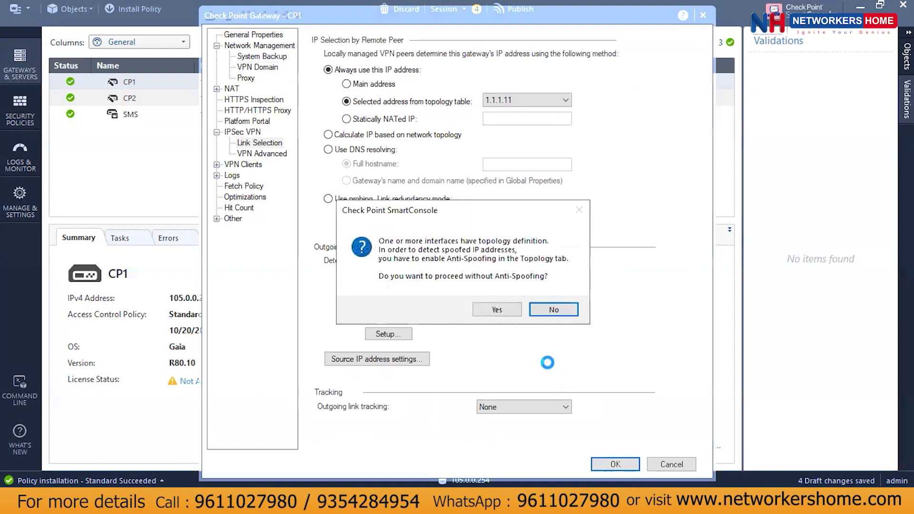
pyautogui.click(496, 310)
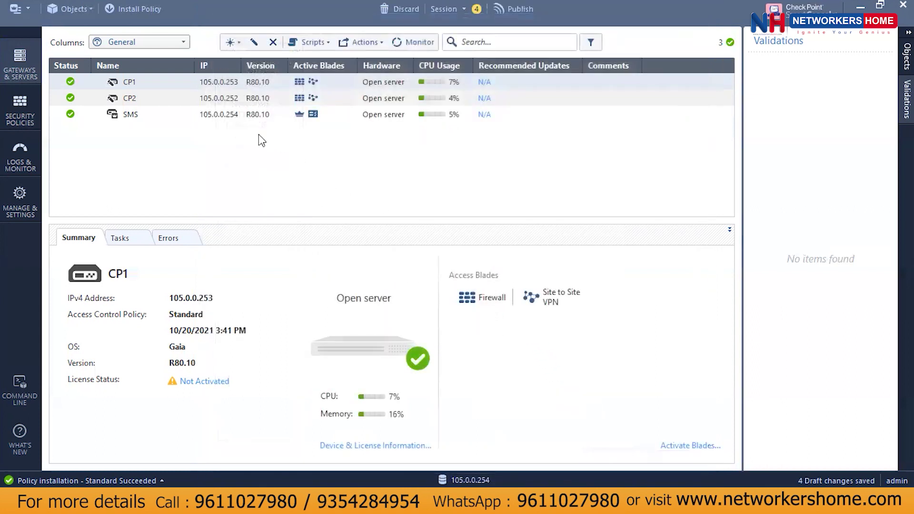
# In CP2's properties, set the VPN domain to Manually defined and start a new object.
pyautogui.click(195, 101)
pyautogui.rightClick(196, 101)
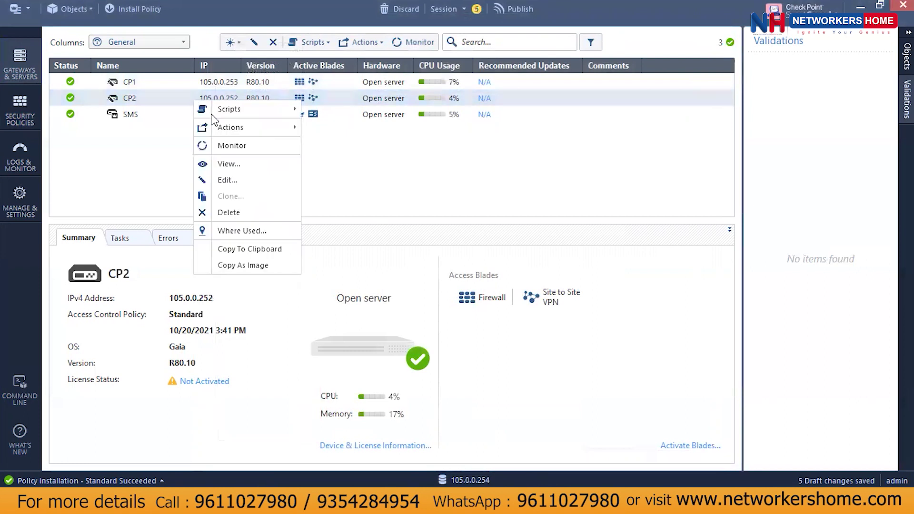
pyautogui.click(228, 180)
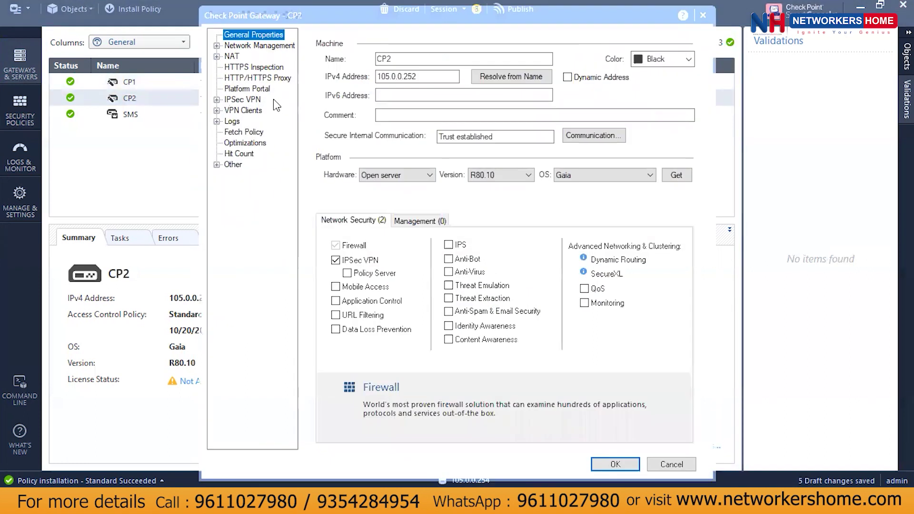
pyautogui.click(217, 46)
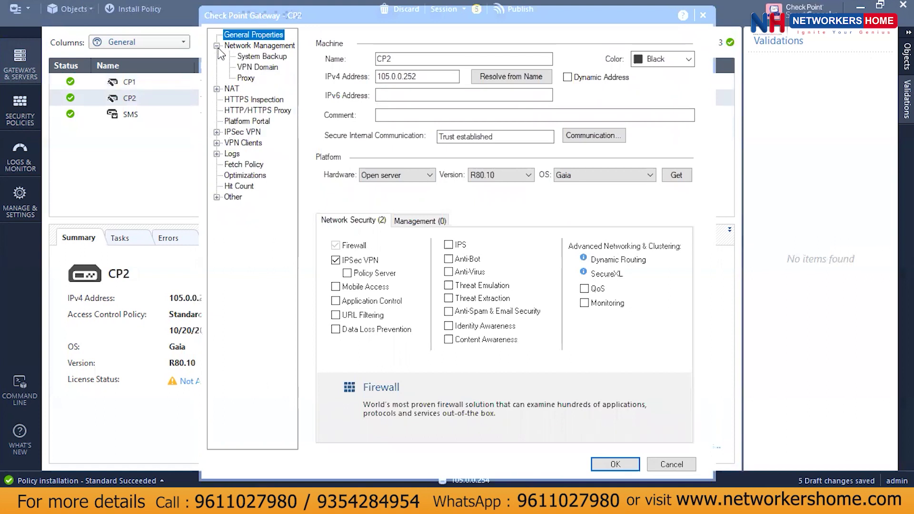
pyautogui.click(267, 68)
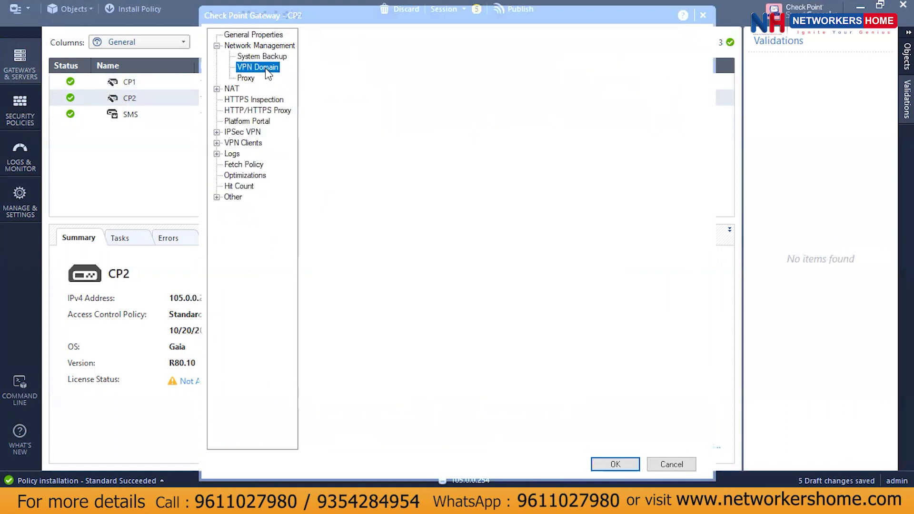
pyautogui.click(324, 74)
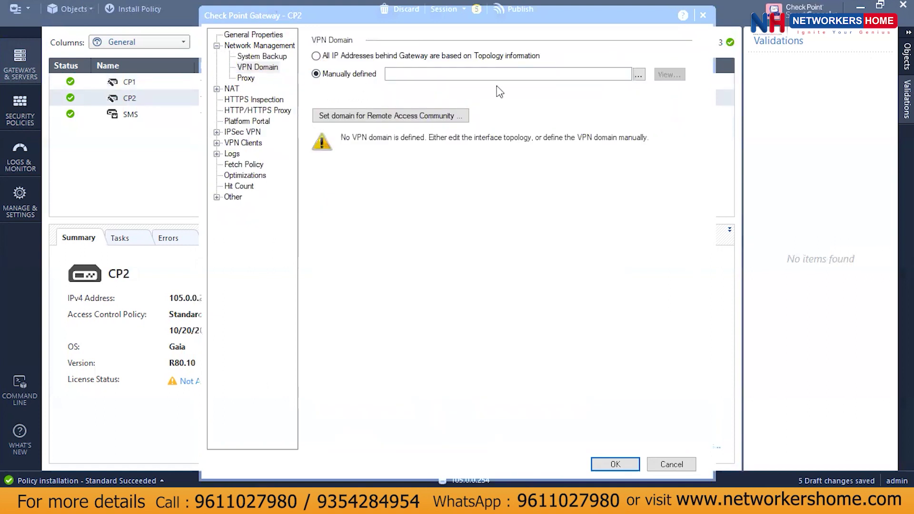
pyautogui.click(638, 75)
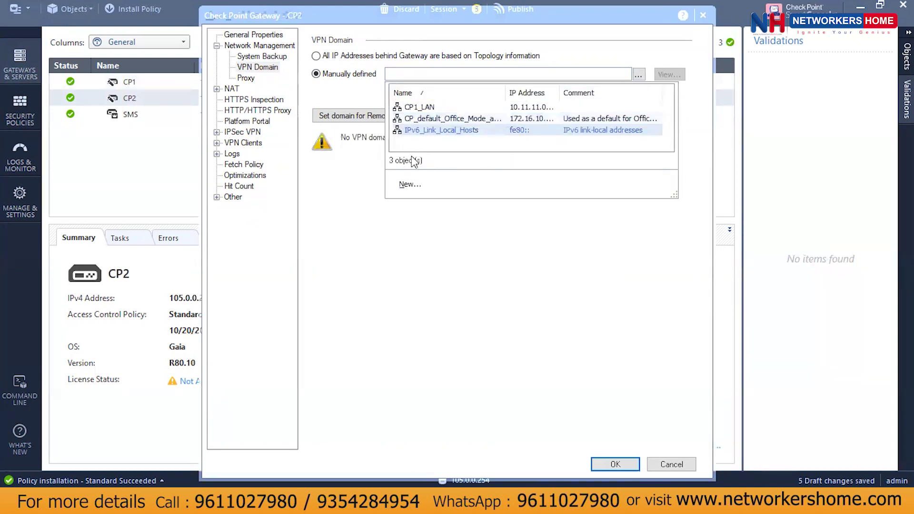
pyautogui.click(417, 188)
# Create and save network CP2_LAN with address 10.12.12.0 and mask 255.255.255.0.
pyautogui.click(437, 214)
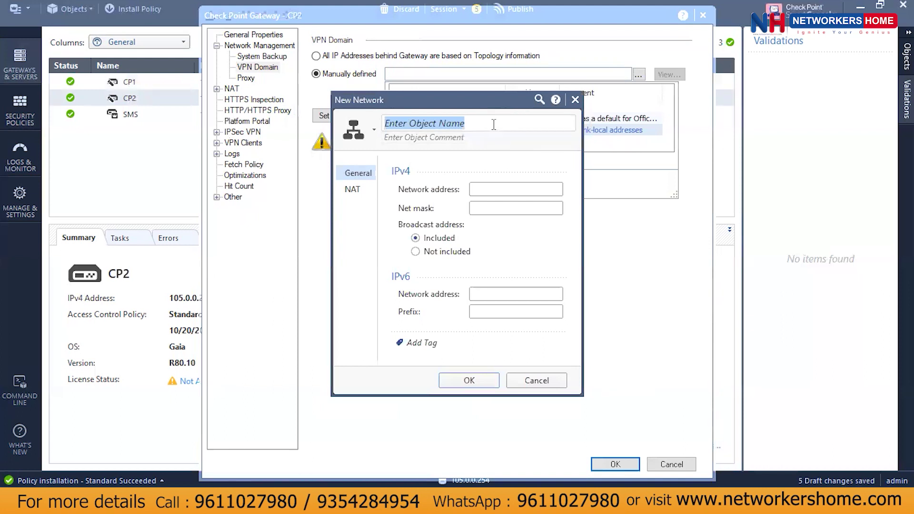
pyautogui.write('CP2')
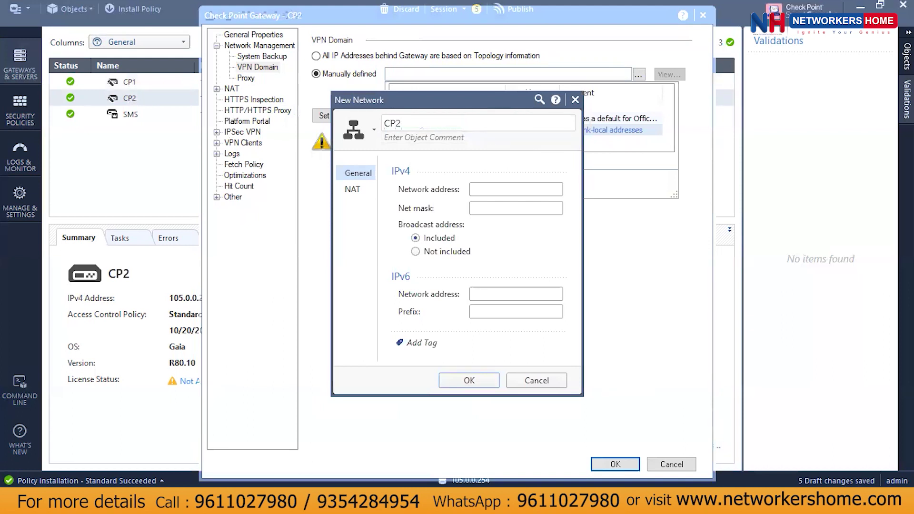
pyautogui.write('_LAN')
pyautogui.click(503, 188)
pyautogui.write('10.12')
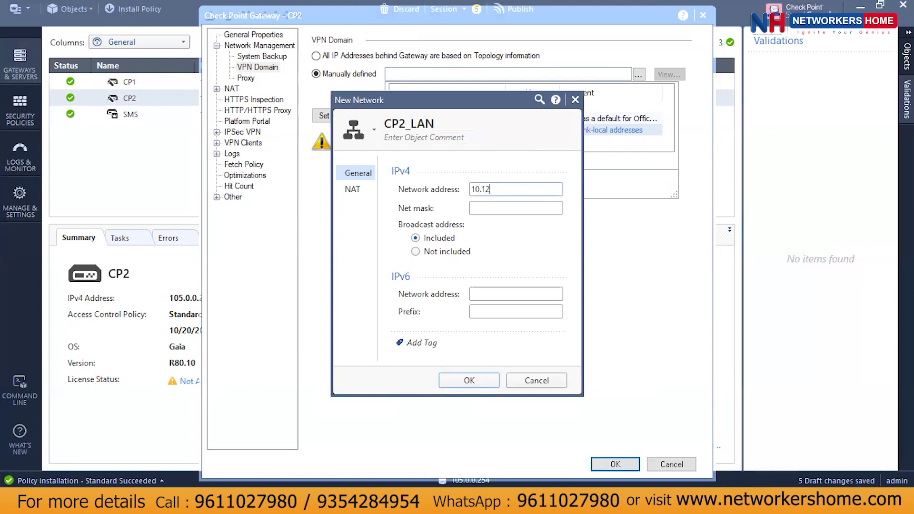
pyautogui.write('.12.024')
pyautogui.press('Tab')
pyautogui.write('255.255.255')
pyautogui.press('BackSpace')
pyautogui.write('5.0')
pyautogui.click(539, 187)
pyautogui.write('0')
pyautogui.click(479, 381)
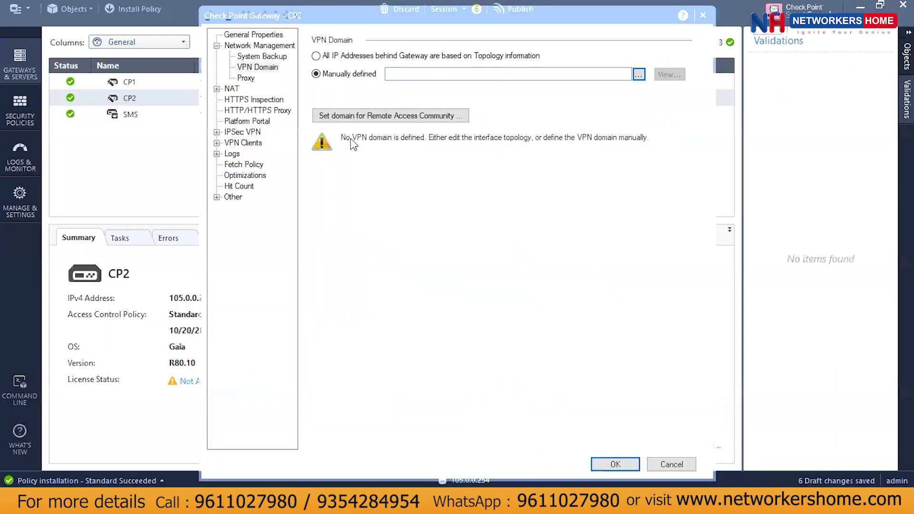
# Clear the empty VPN domain warning and set CP2's manually defined VPN domain to CP2_LAN.
pyautogui.click(217, 132)
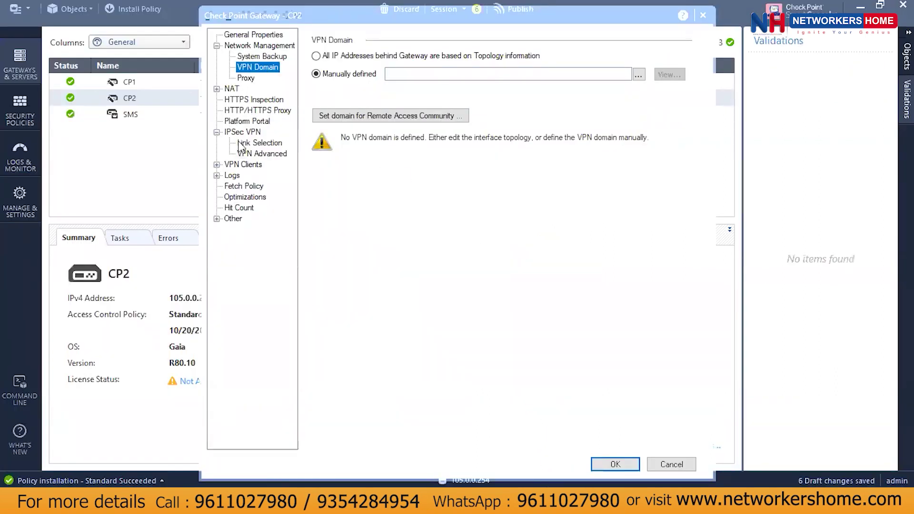
pyautogui.click(260, 143)
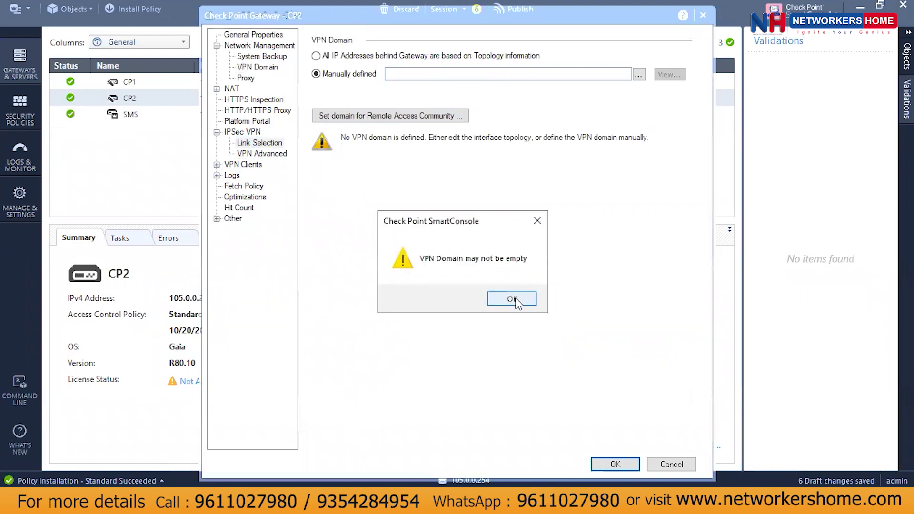
pyautogui.click(512, 299)
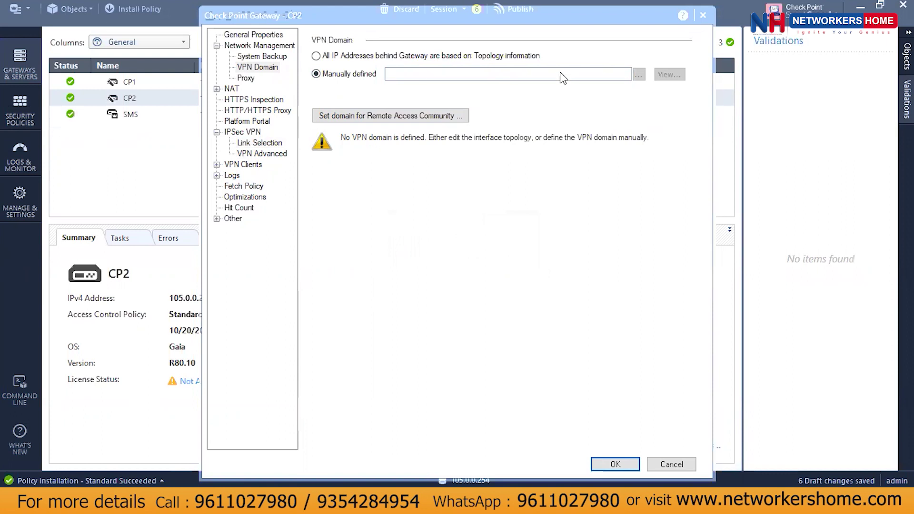
pyautogui.click(404, 73)
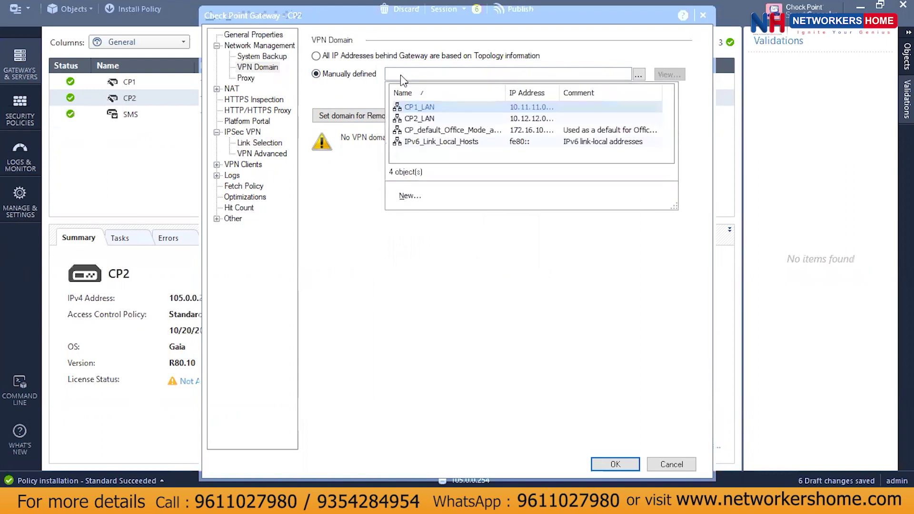
pyautogui.click(441, 119)
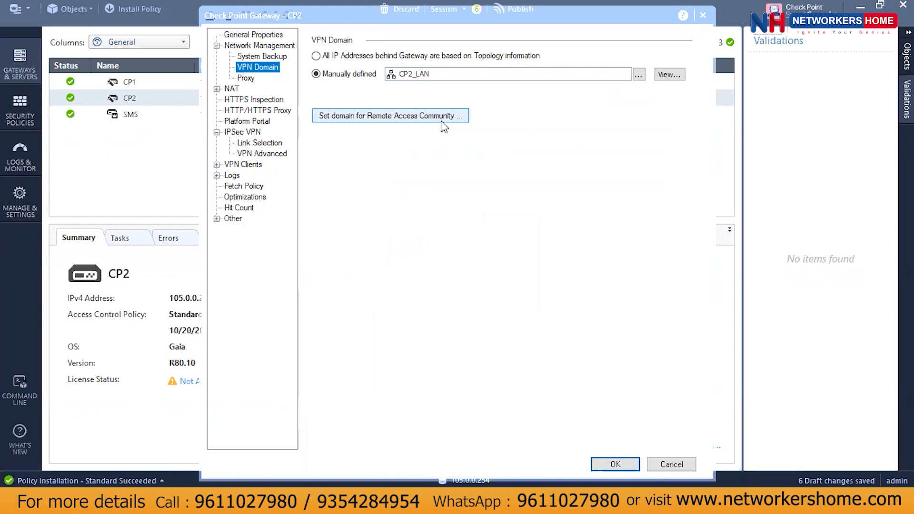
# Set CP2's link selection to topology address 1.1.1.22 and save the gateway without anti-spoofing.
pyautogui.click(261, 144)
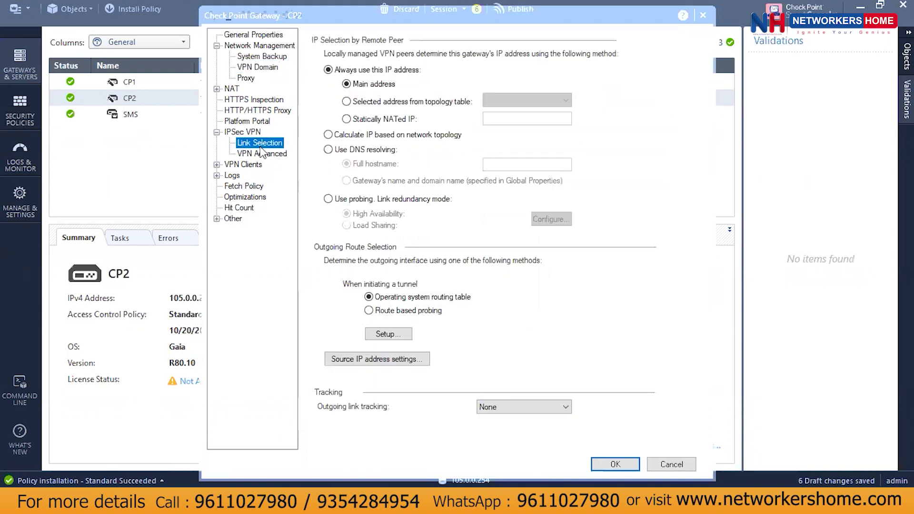
pyautogui.click(397, 102)
pyautogui.click(508, 100)
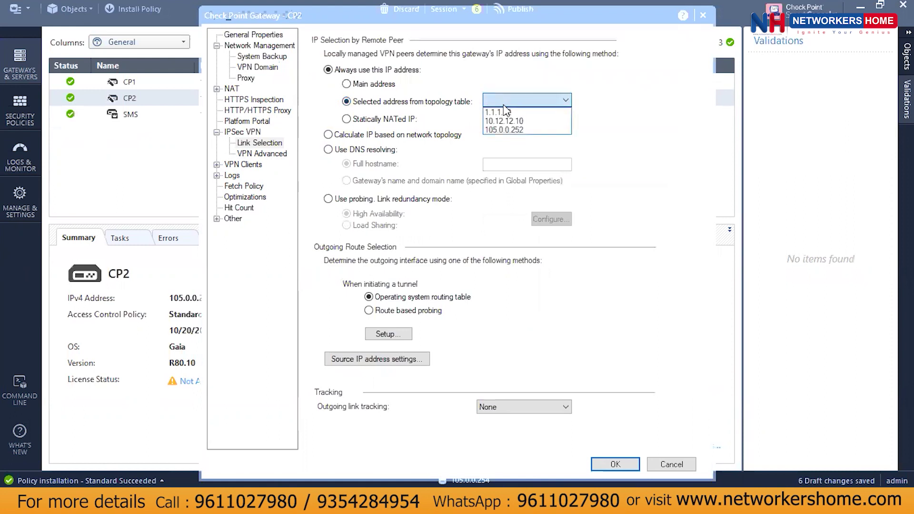
pyautogui.click(507, 118)
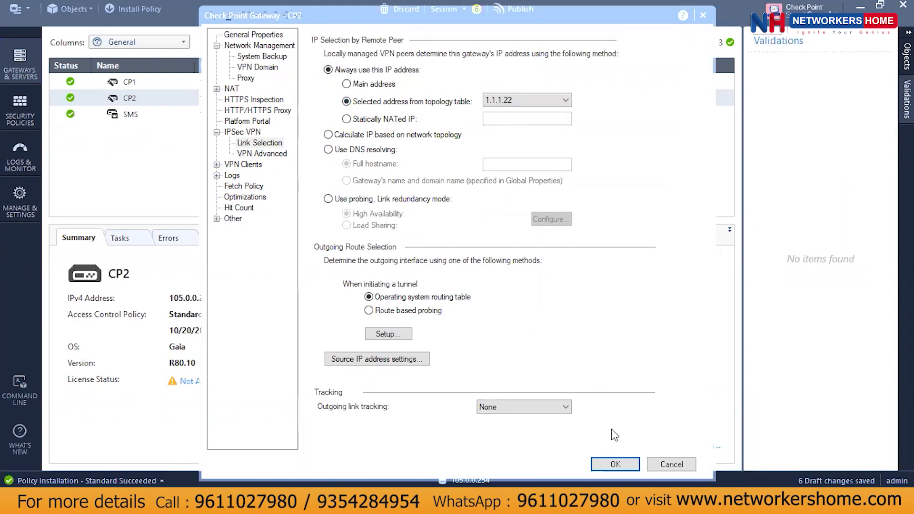
pyautogui.click(616, 465)
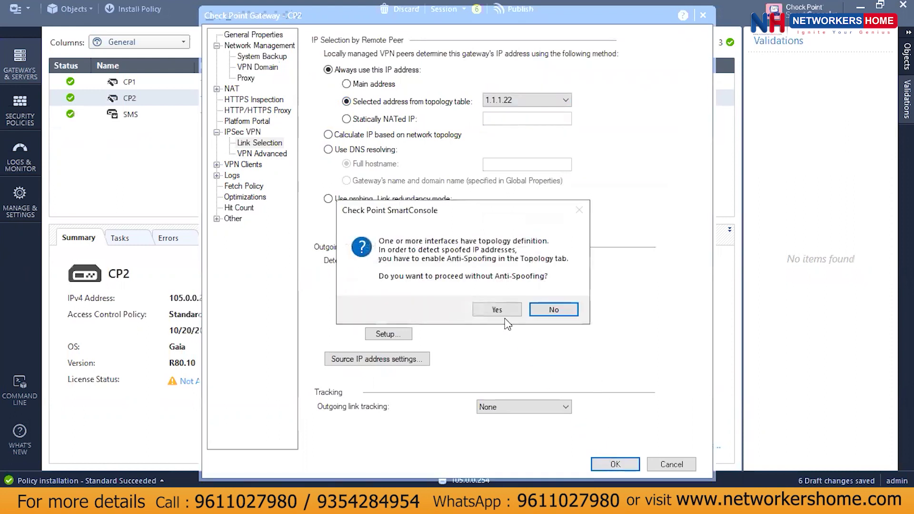
pyautogui.click(504, 311)
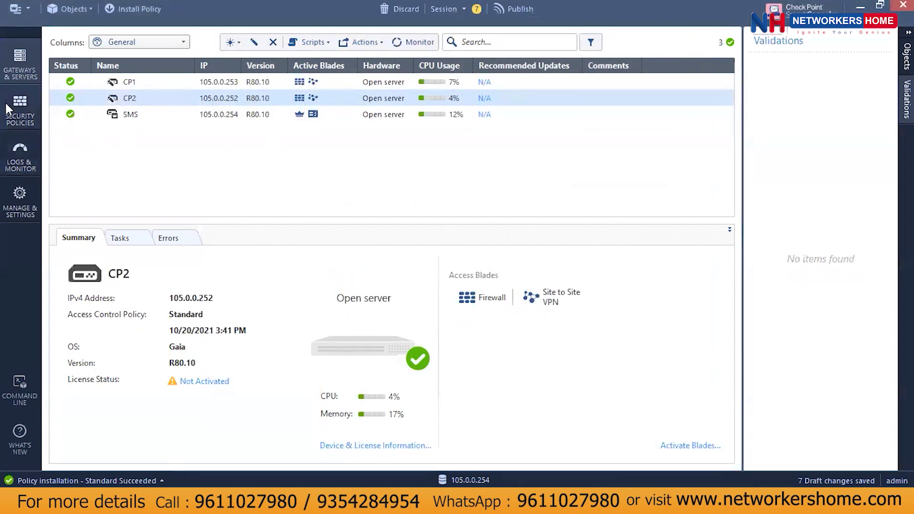
# Add a new top rule to the Access Control Policy named SITE_TO_SITE_CP1_CP2.
pyautogui.click(21, 106)
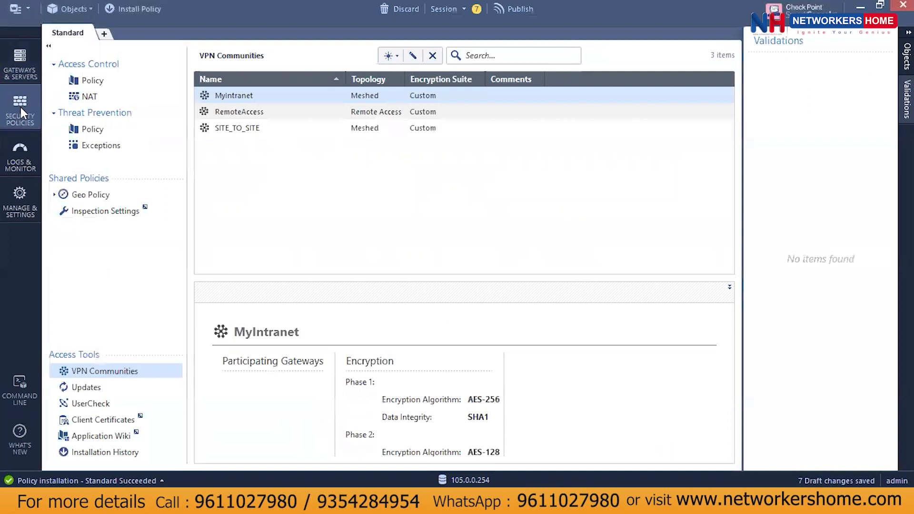
pyautogui.click(86, 82)
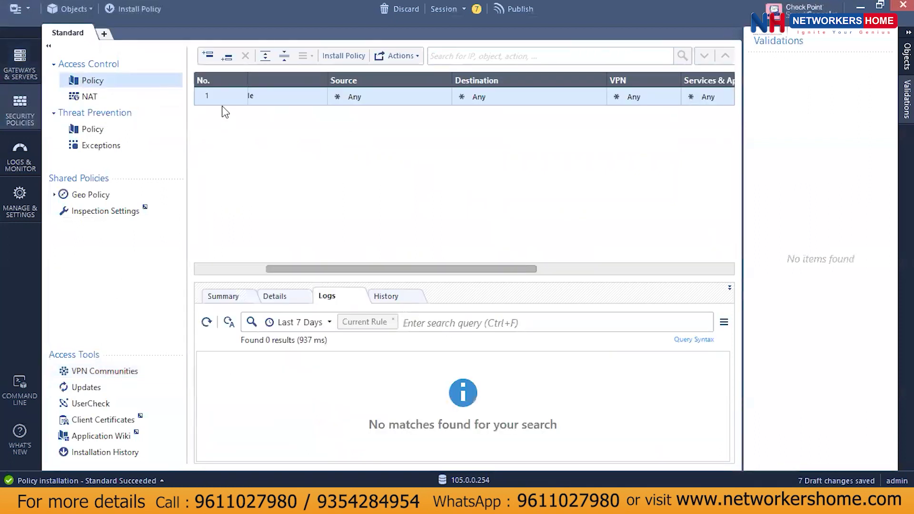
pyautogui.click(223, 57)
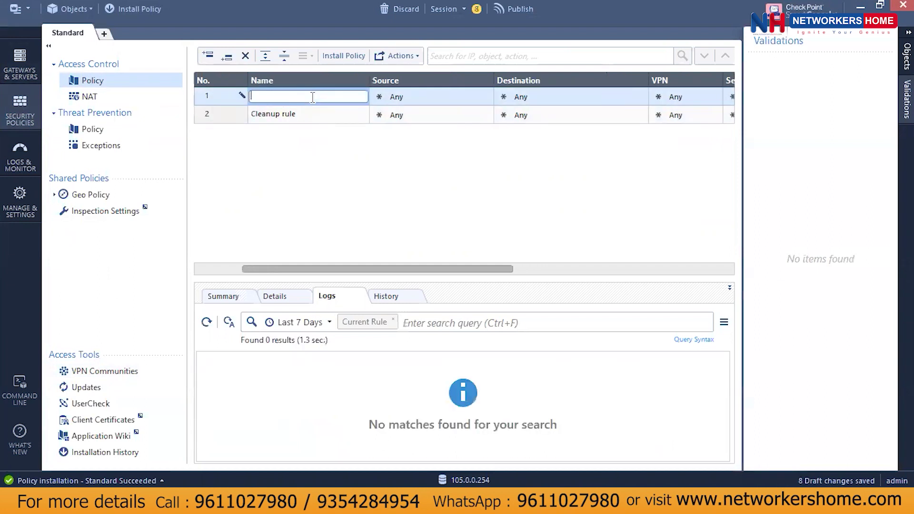
pyautogui.write('SITE_TO_SITE_CP1_CP2')
pyautogui.click(459, 96)
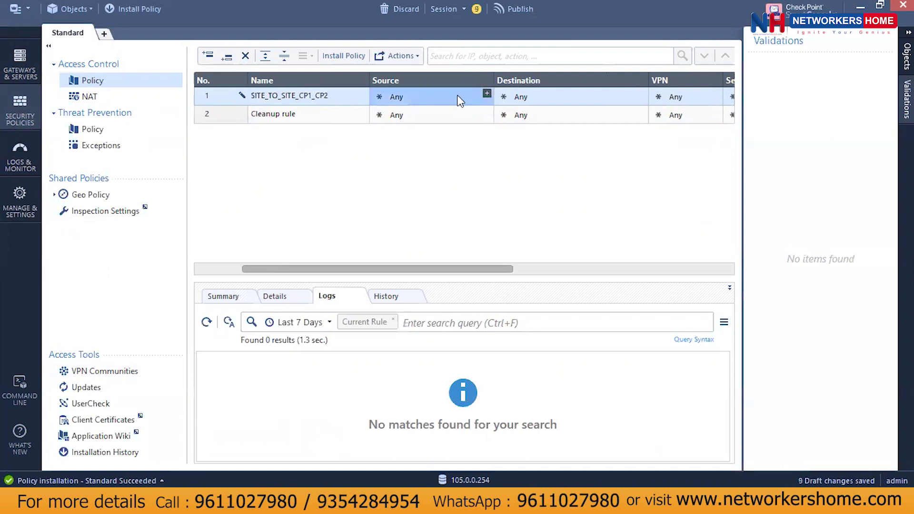
# Put CP1_LAN and CP2_LAN in both the rule's Source and Destination.
pyautogui.click(487, 93)
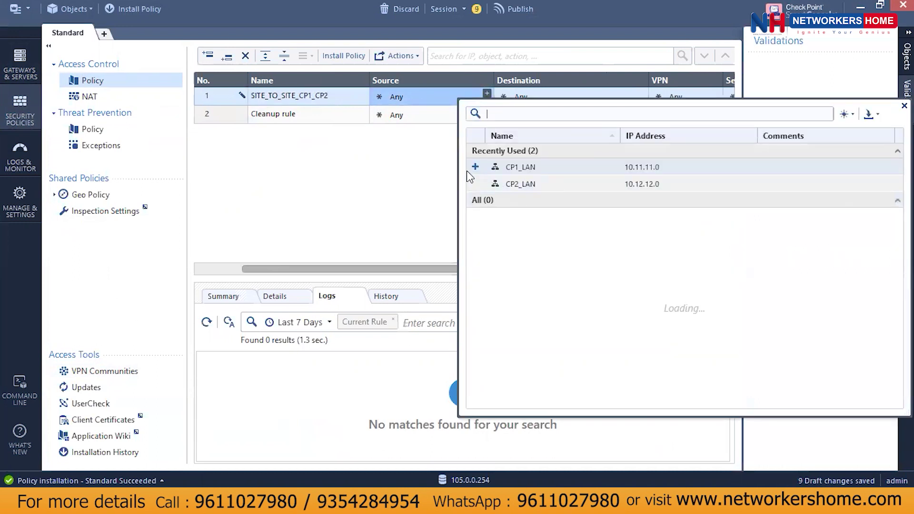
pyautogui.click(475, 167)
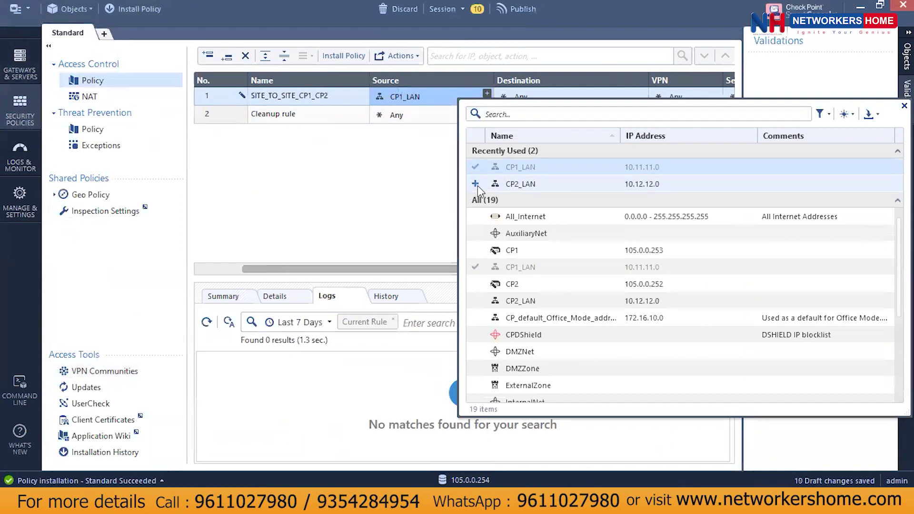
pyautogui.click(479, 185)
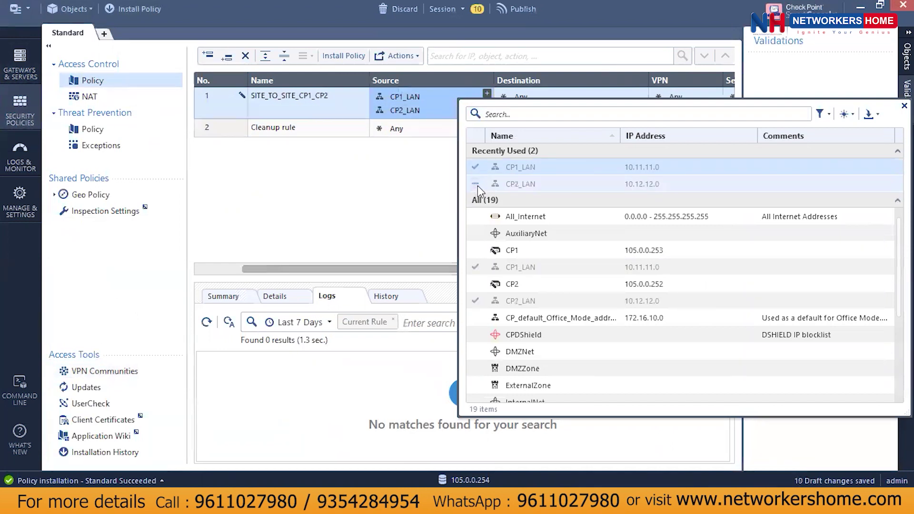
pyautogui.click(904, 105)
pyautogui.click(643, 93)
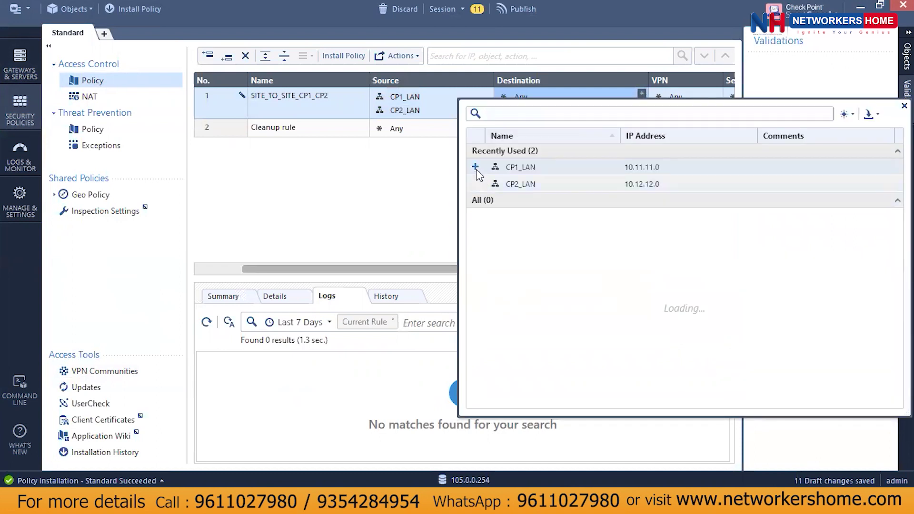
pyautogui.click(475, 185)
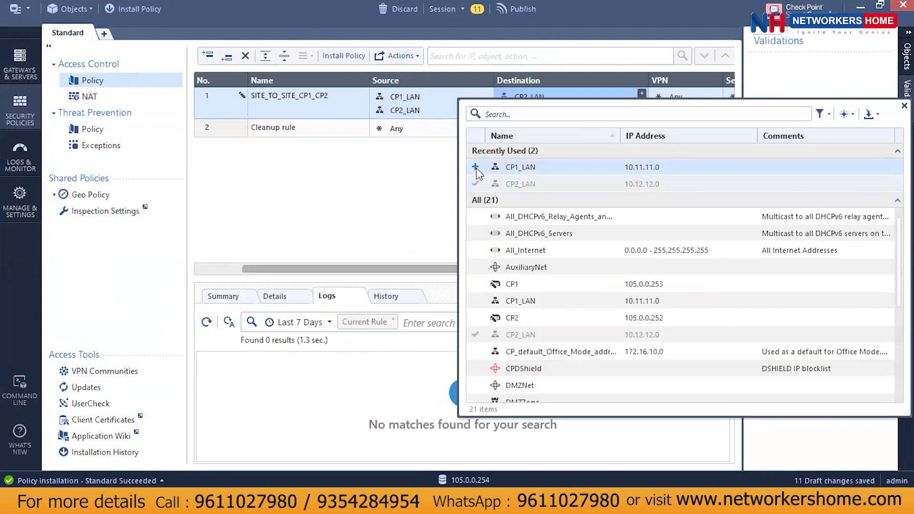
pyautogui.click(475, 168)
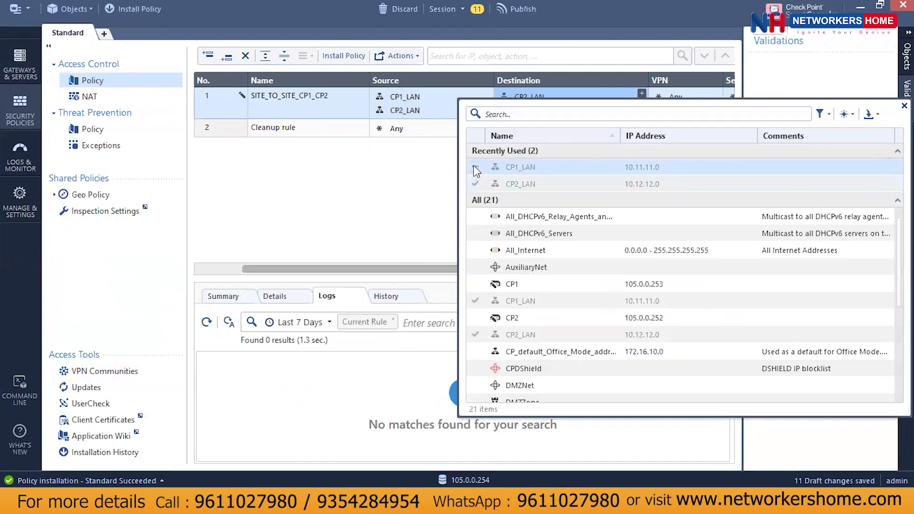
pyautogui.click(904, 106)
# Restrict rule 1's VPN match to the SITE_TO_SITE community.
pyautogui.click(684, 99)
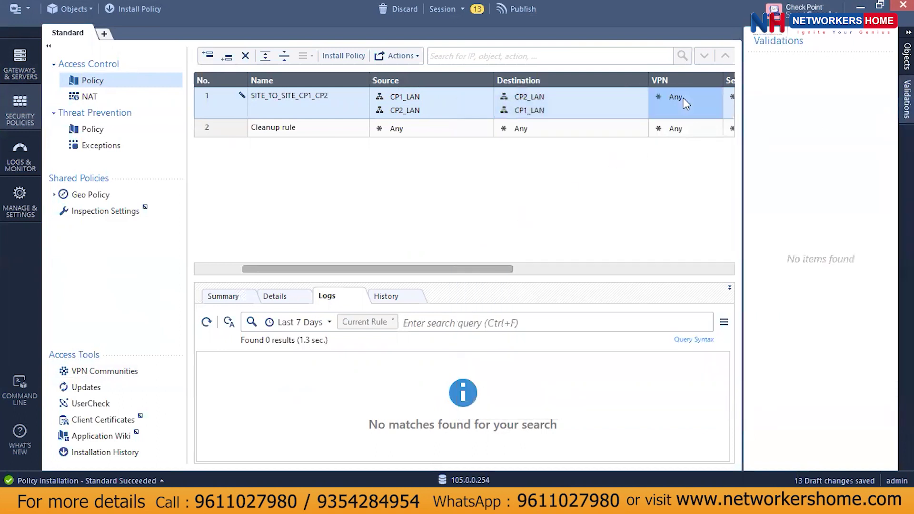
pyautogui.rightClick(679, 96)
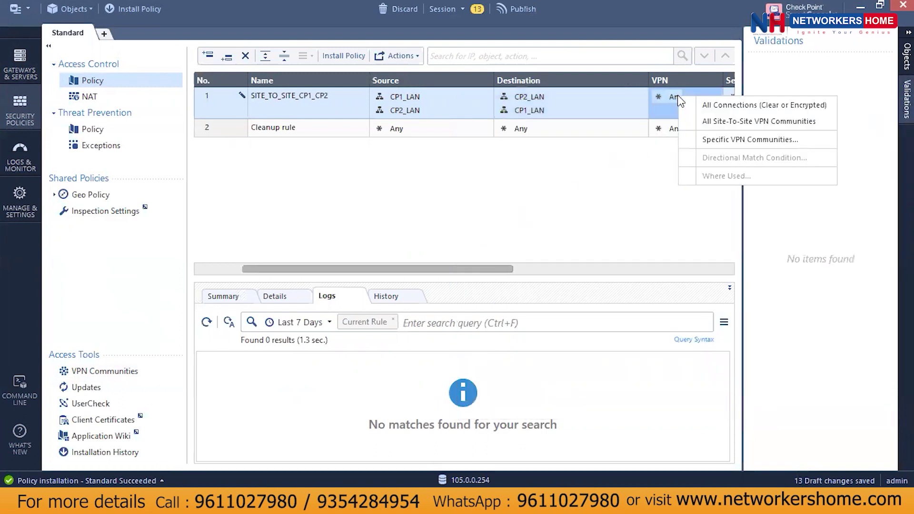
pyautogui.click(715, 139)
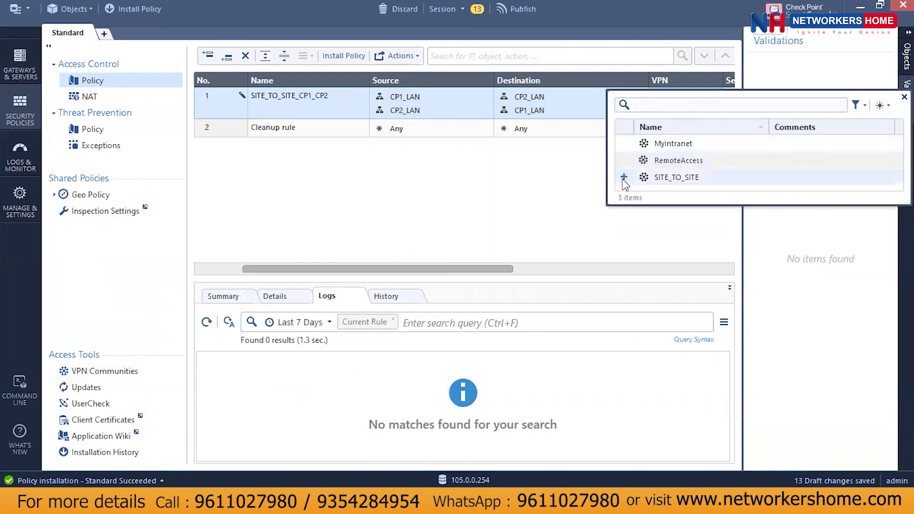
pyautogui.click(624, 177)
pyautogui.moveTo(482, 270); pyautogui.dragTo(562, 270)
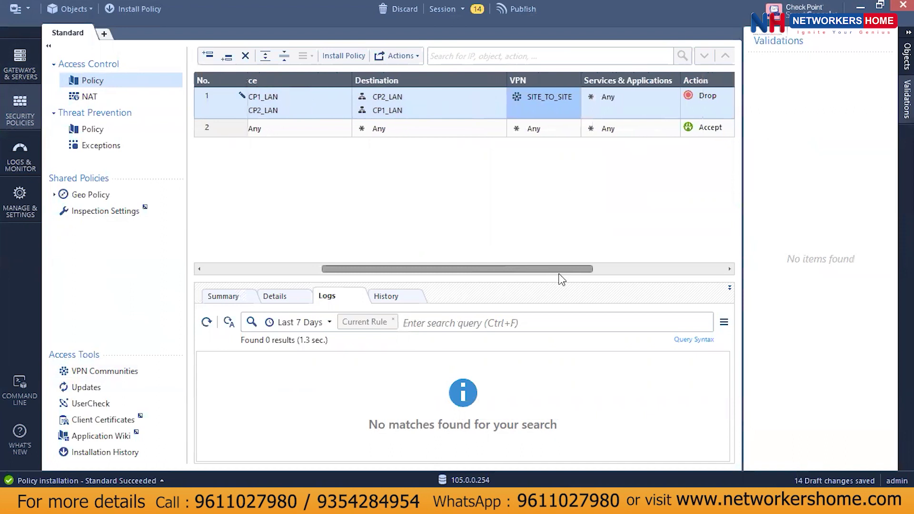
# Set rule 1's action to Accept and its tracking to Log.
pyautogui.click(712, 95)
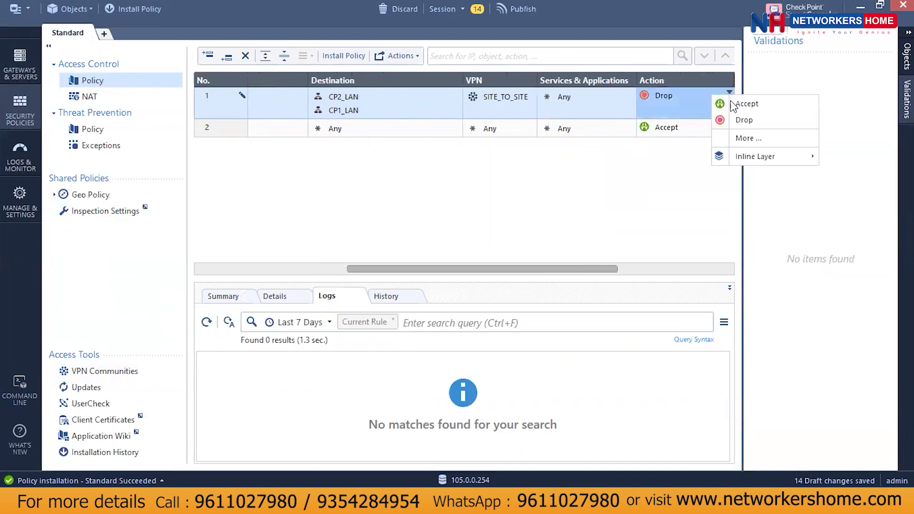
pyautogui.click(734, 105)
pyautogui.moveTo(567, 269); pyautogui.dragTo(672, 269)
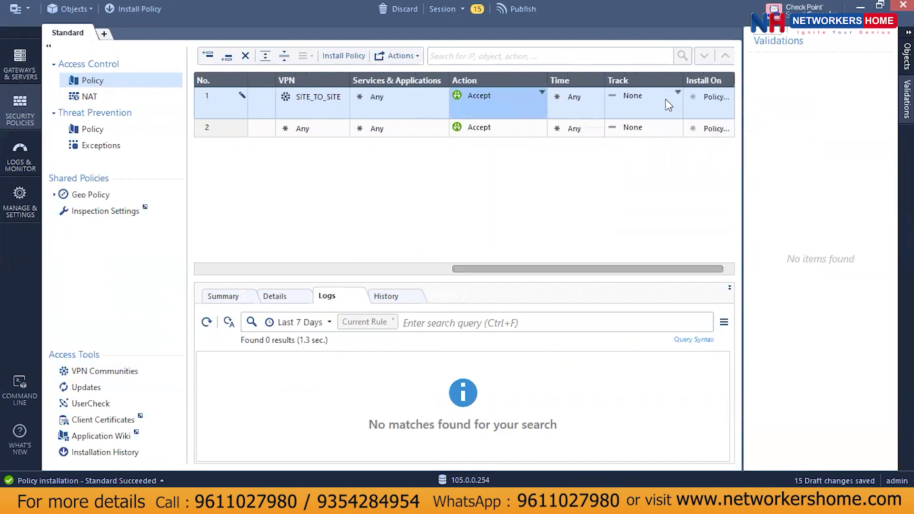
pyautogui.click(653, 95)
pyautogui.click(685, 121)
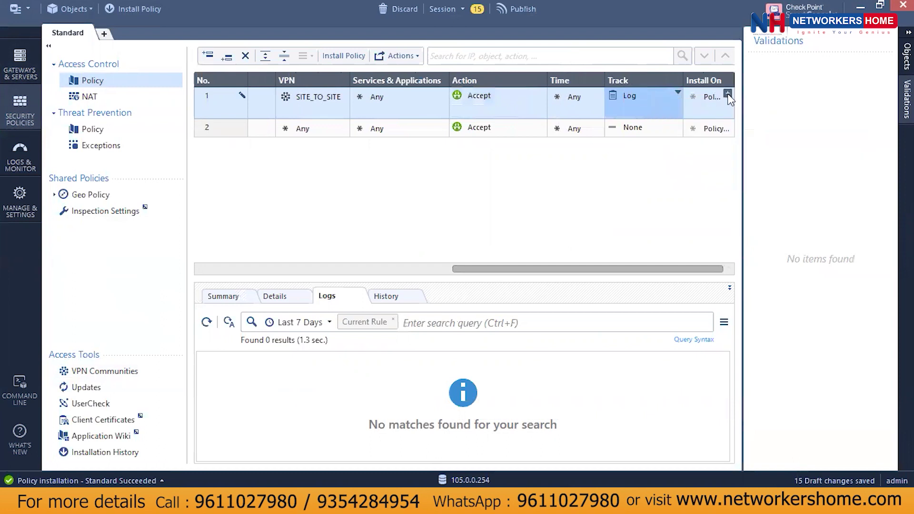
# Set rule 1's Install On targets to the CP1 and CP2 gateways.
pyautogui.click(712, 100)
pyautogui.click(727, 93)
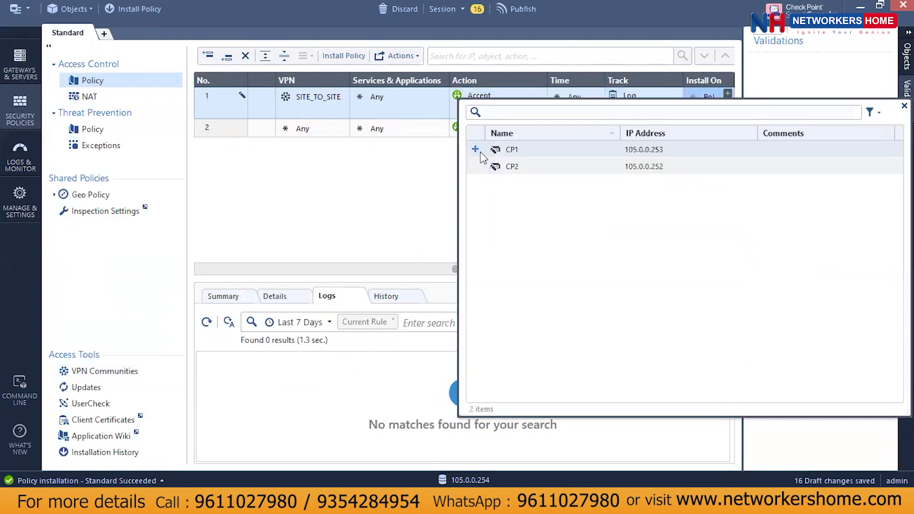
pyautogui.click(475, 150)
pyautogui.click(476, 166)
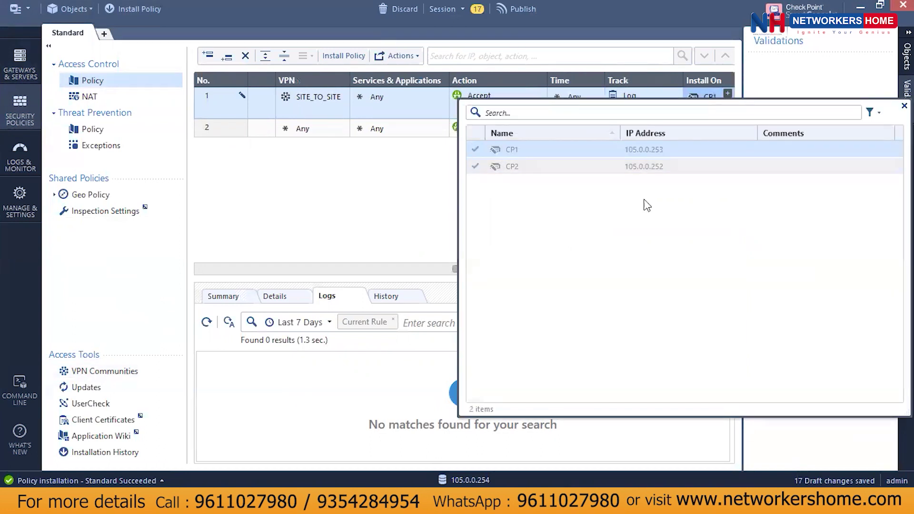
pyautogui.click(904, 106)
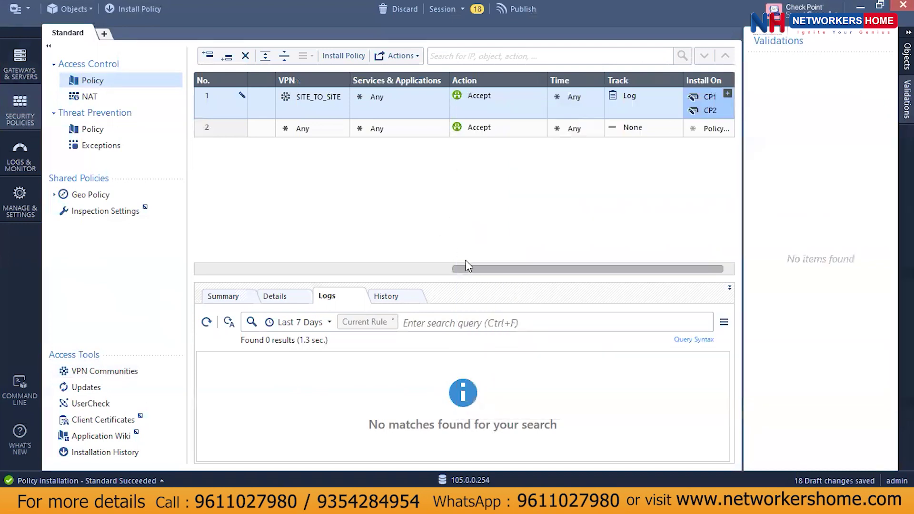
pyautogui.click(310, 270)
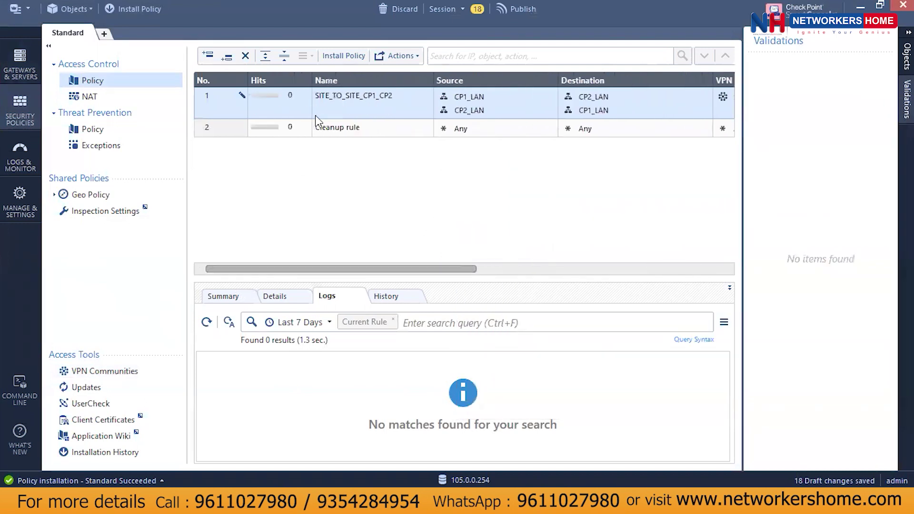
pyautogui.click(348, 56)
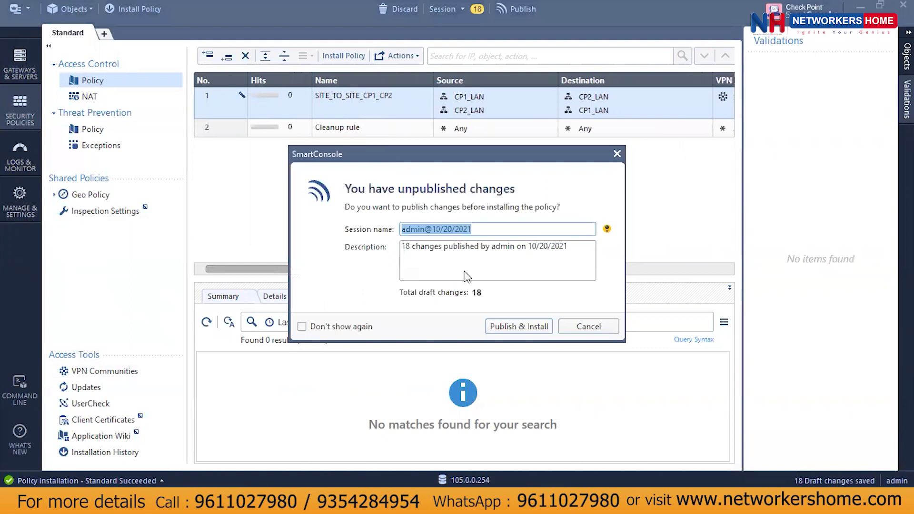
# Publish the 18 changes and install the Standard policy on CP1 and CP2, checking its progress.
pyautogui.click(517, 329)
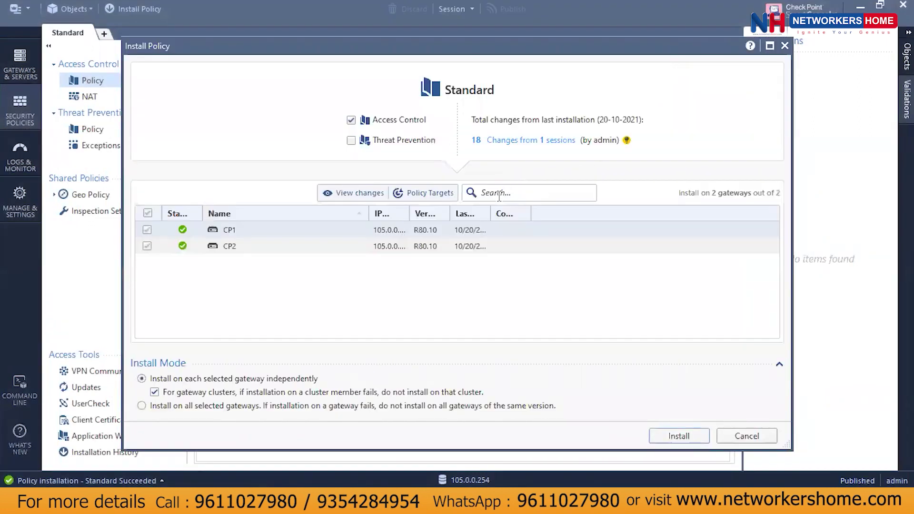
pyautogui.click(679, 436)
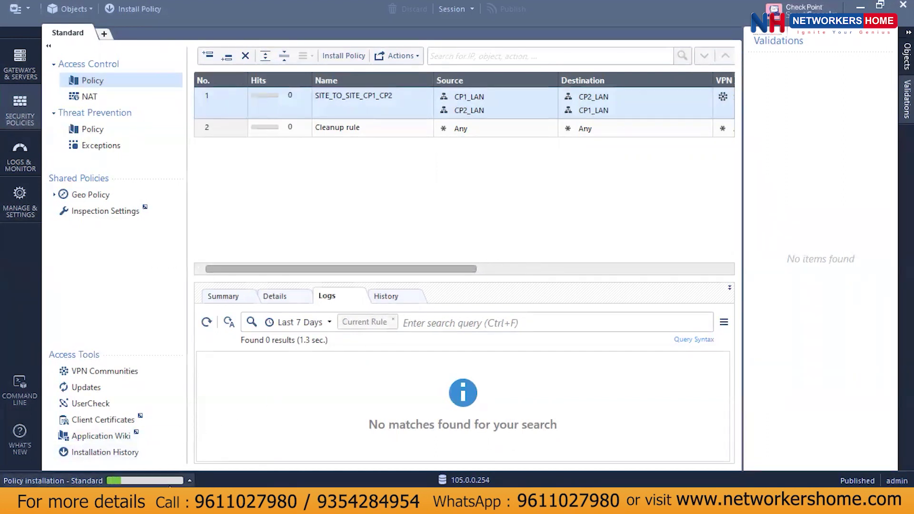
pyautogui.click(172, 481)
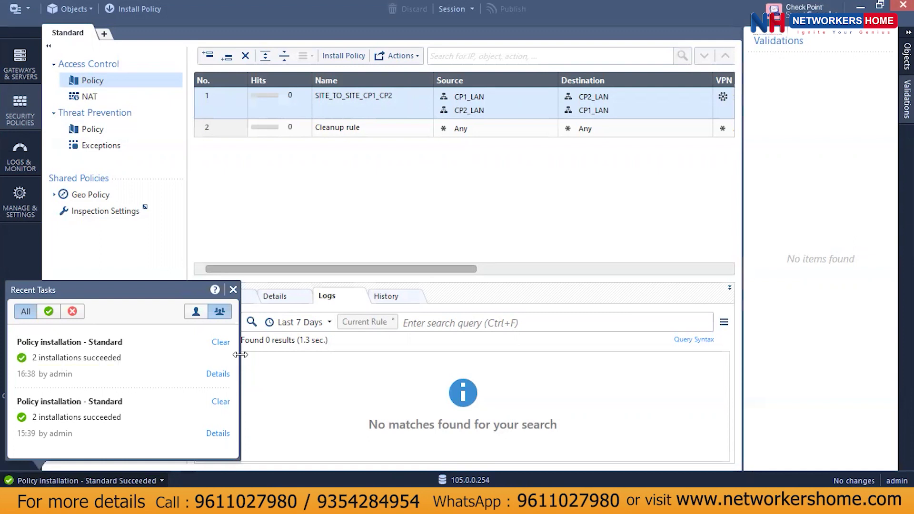
# From the LAN_PC command prompt, ping 10.12.12.6 and get 4 of 4 replies.
pyautogui.click(233, 290)
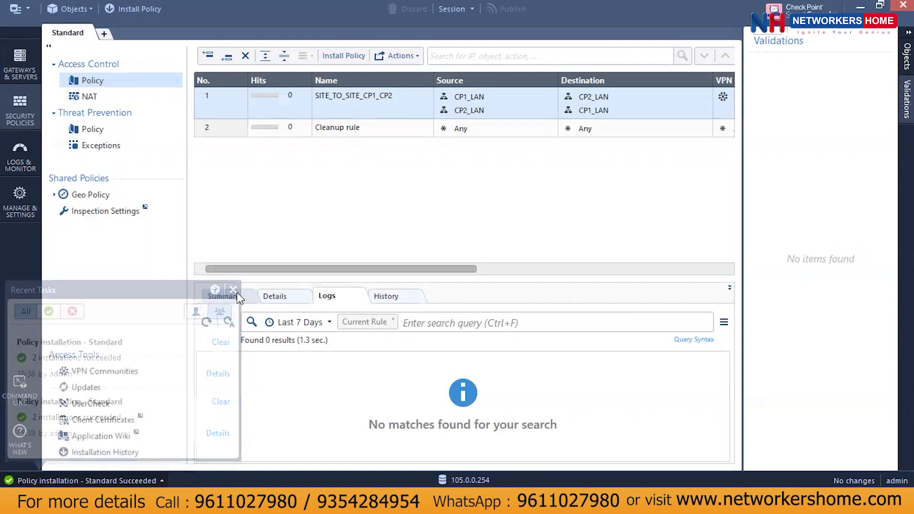
pyautogui.moveTo(561, 483)
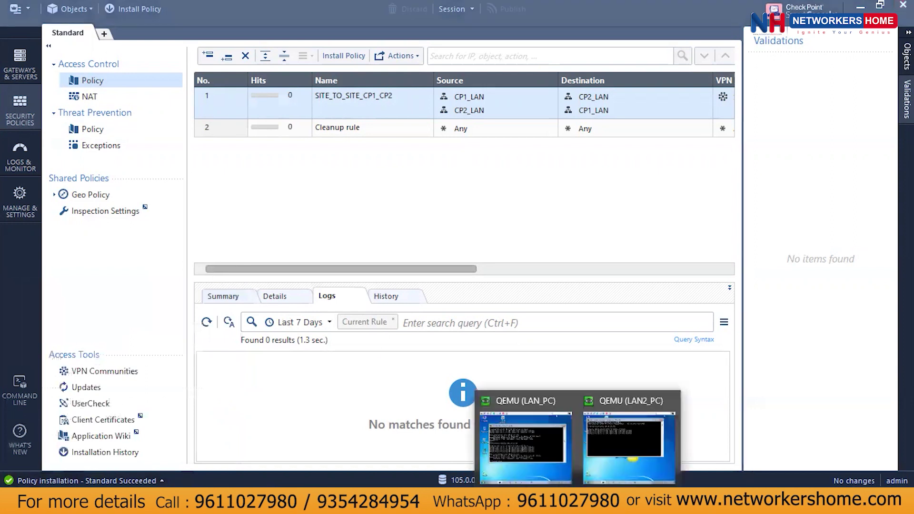
pyautogui.click(540, 458)
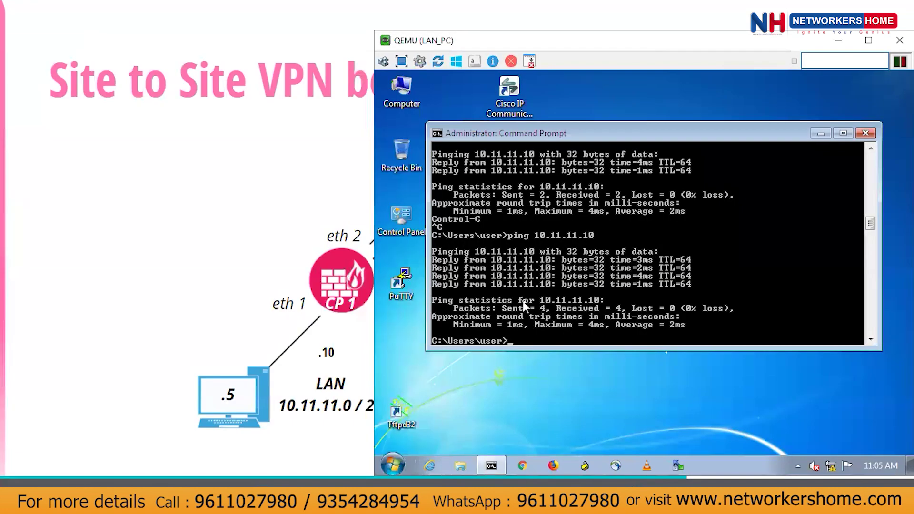
pyautogui.moveTo(412, 45); pyautogui.dragTo(343, 48)
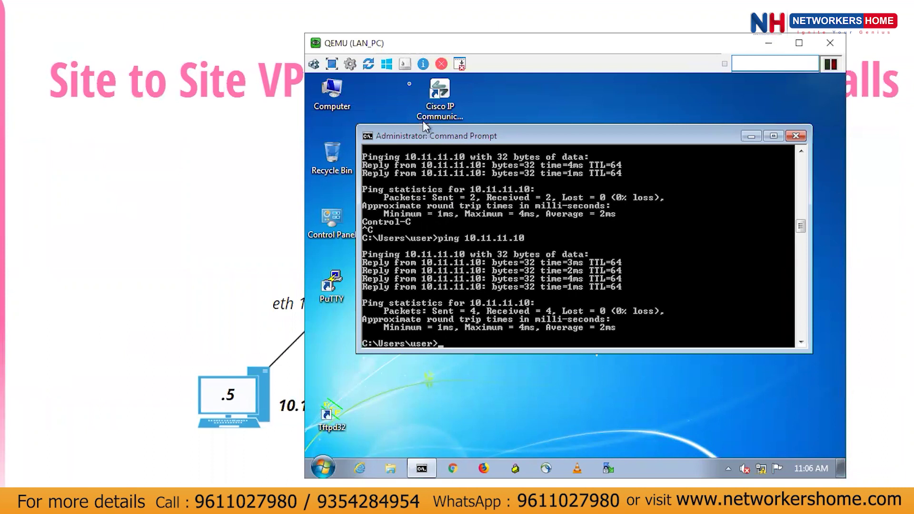
pyautogui.press('Return')
pyautogui.press('Return')
pyautogui.press('Return')
pyautogui.press('Return')
pyautogui.press('Return')
pyautogui.press('Return')
pyautogui.press('Return')
pyautogui.press('Return')
pyautogui.press('Return')
pyautogui.press('Return')
pyautogui.press('Return')
pyautogui.press('Return')
pyautogui.press('Return')
pyautogui.press('Return')
pyautogui.press('Return')
pyautogui.press('Return')
pyautogui.press('Return')
pyautogui.press('Return')
pyautogui.press('Return')
pyautogui.press('Return')
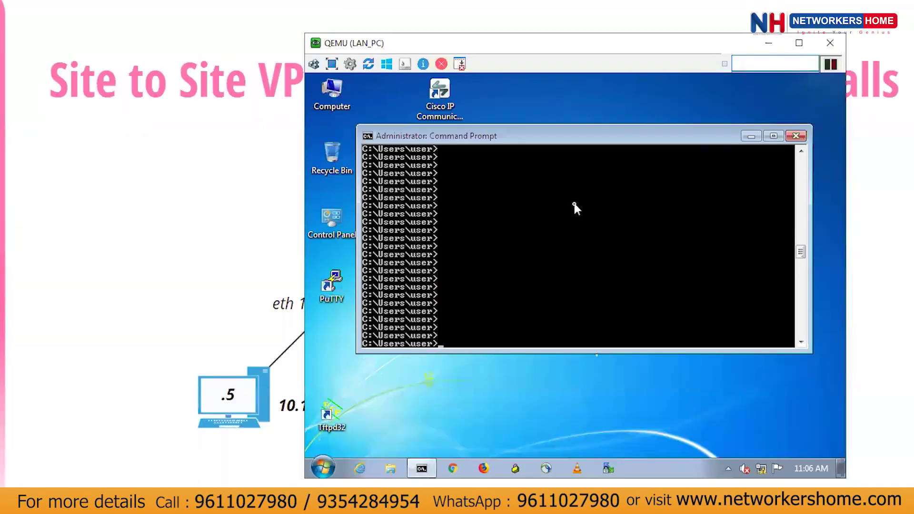
pyautogui.write('ping 10.12.12.6')
pyautogui.press('Return')
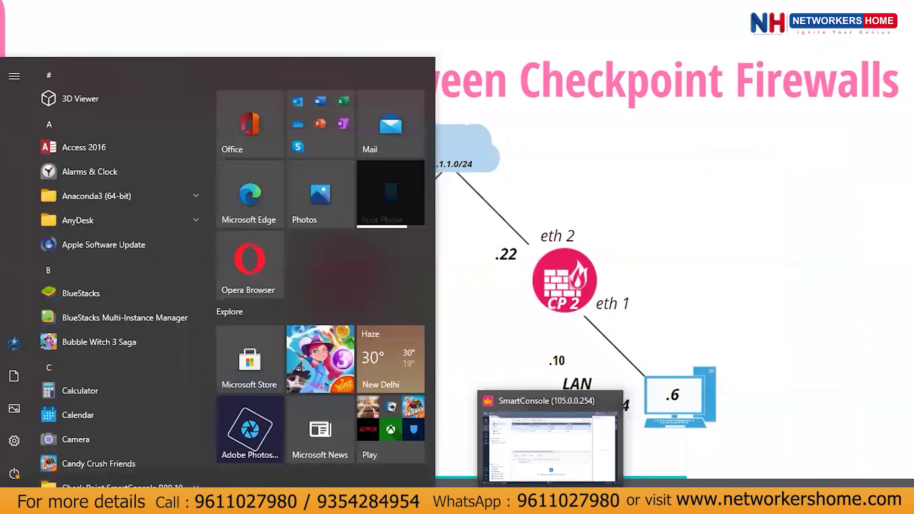
# Refresh rule 1's logs and open CP1's Encrypt entry for 10.11.11.5 to 10.12.12.6 traffic.
pyautogui.click(550, 447)
pyautogui.click(328, 99)
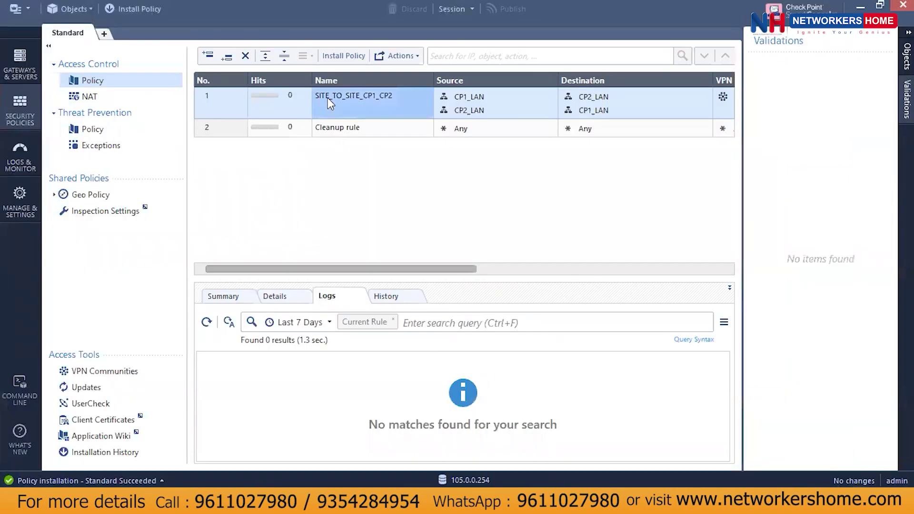
pyautogui.click(206, 323)
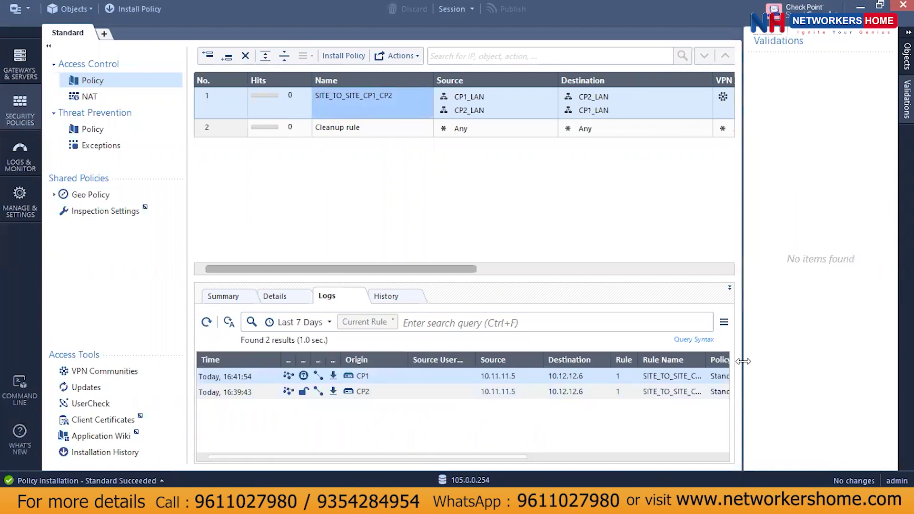
pyautogui.moveTo(741, 364); pyautogui.dragTo(895, 353)
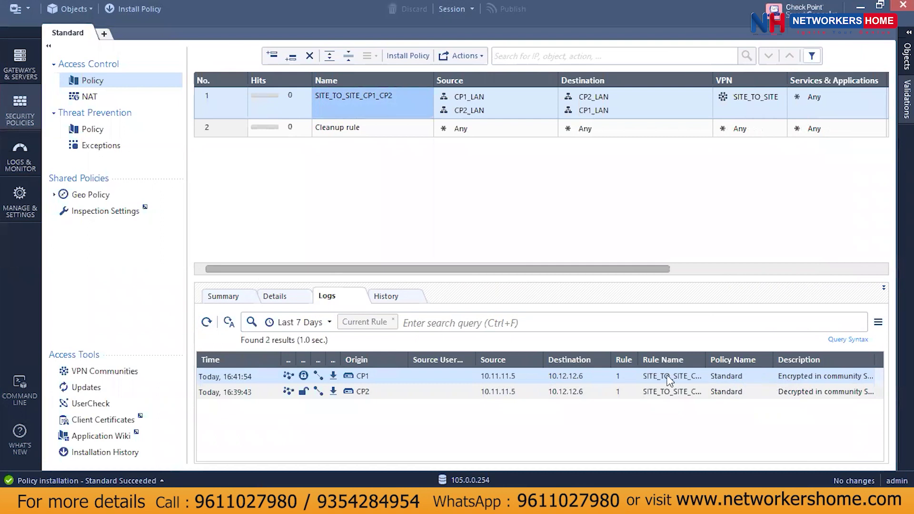
pyautogui.doubleClick(547, 374)
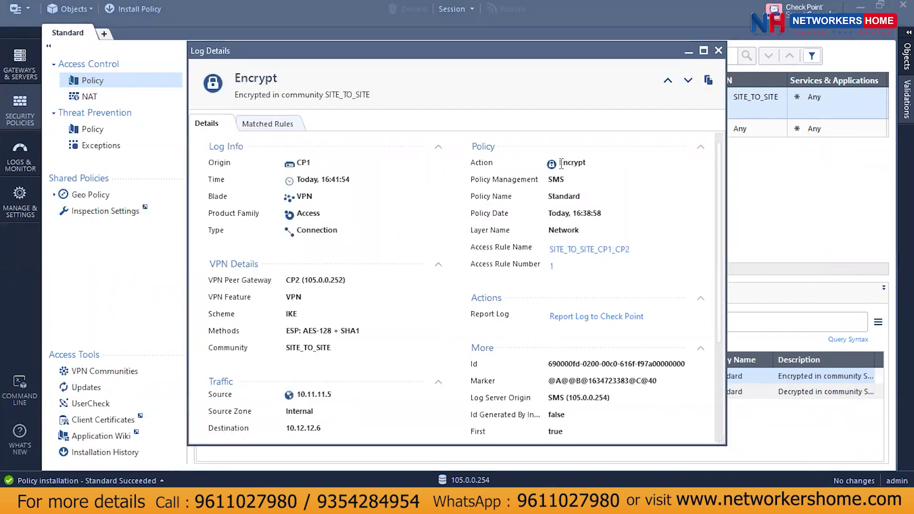
# Check the log's matched rule, ESP: AES-128 + SHA1 methods and 10.11.11.5→10.12.12.6 addresses, then close it.
pyautogui.moveTo(560, 162); pyautogui.dragTo(617, 165)
pyautogui.click(601, 177)
pyautogui.click(281, 132)
pyautogui.moveTo(287, 329); pyautogui.dragTo(368, 330)
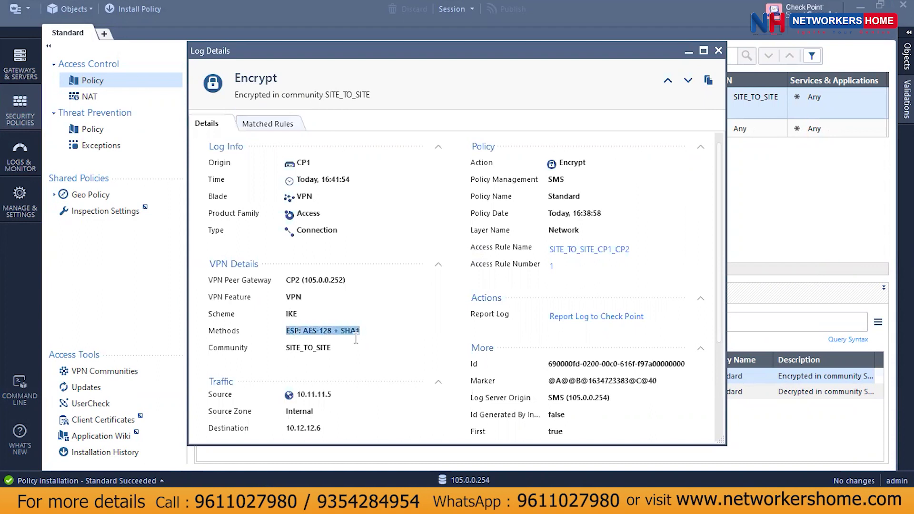
pyautogui.click(356, 338)
pyautogui.moveTo(287, 330); pyautogui.dragTo(366, 334)
pyautogui.click(290, 351)
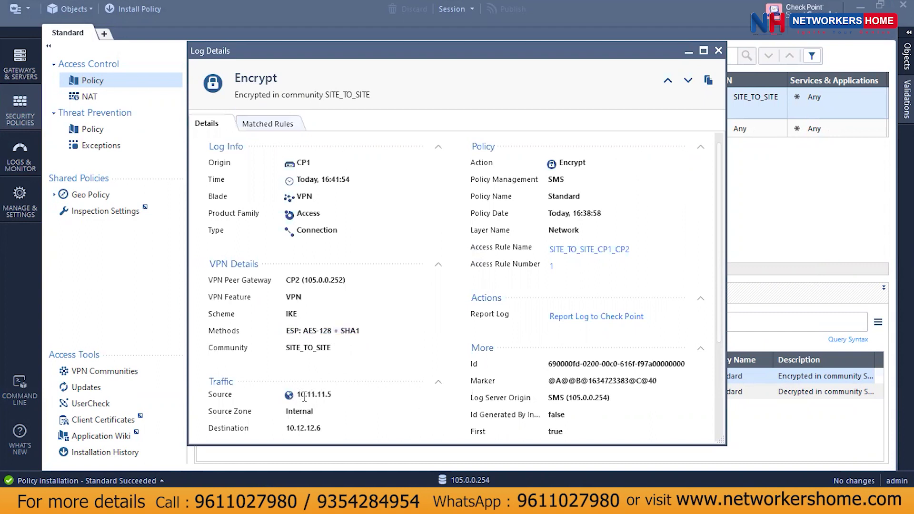
pyautogui.moveTo(297, 395); pyautogui.dragTo(347, 394)
pyautogui.moveTo(290, 429); pyautogui.dragTo(334, 430)
pyautogui.click(718, 51)
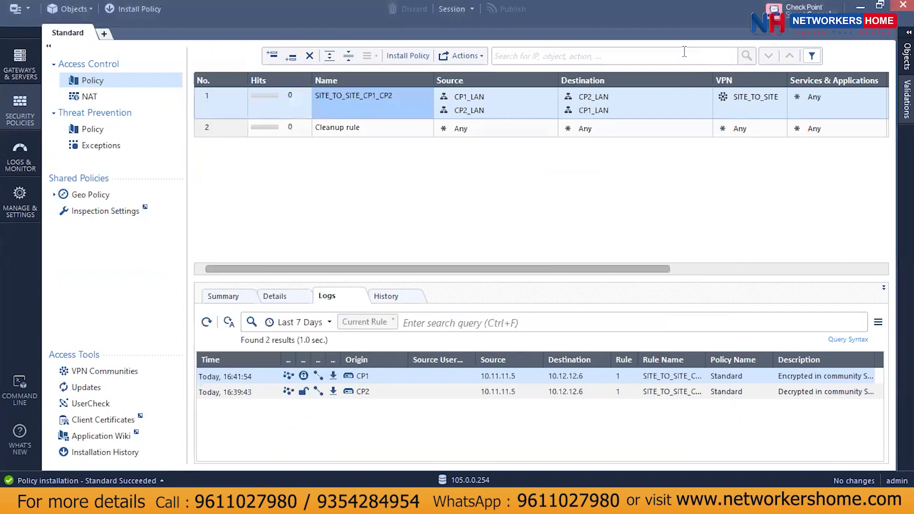